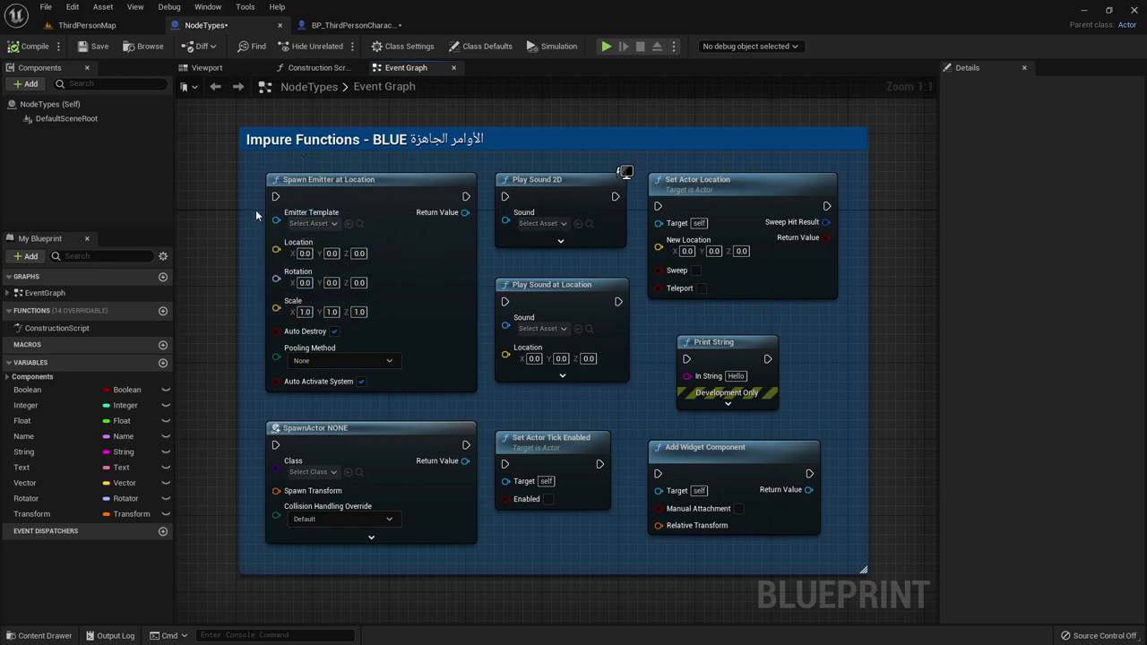
Preview actions for Spawn Emitter's exec and Emitter Template pins without adding any nodes
left_click_drag(275, 197, 218, 227)
key("Escape")
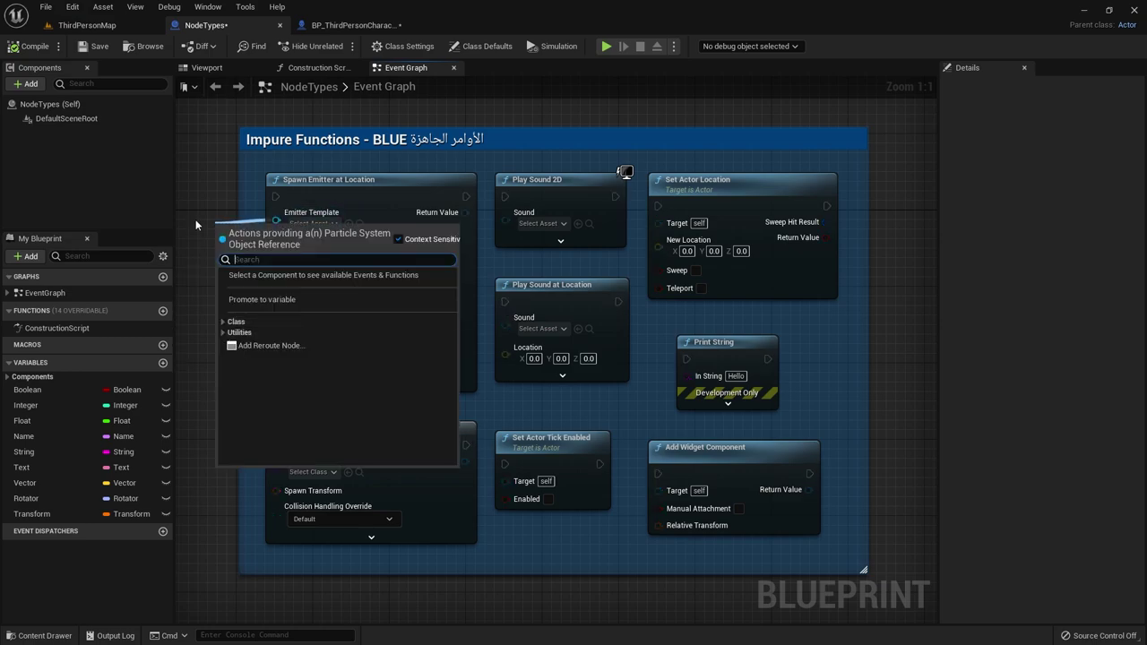
key("Escape")
left_click_drag(274, 223, 221, 207)
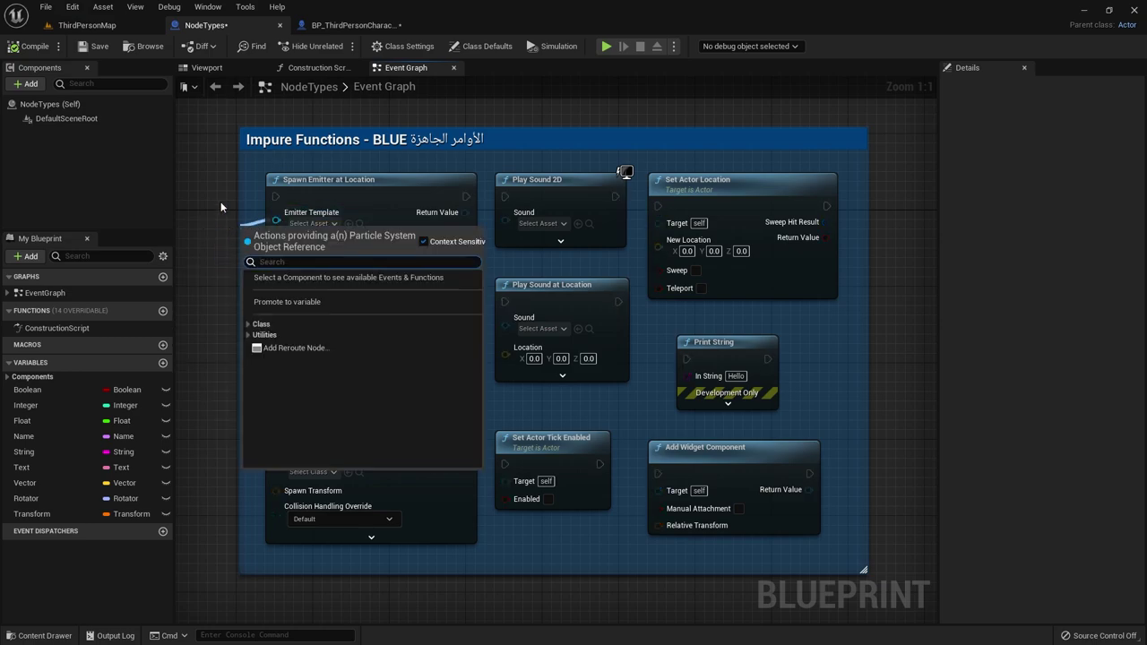
key("Escape")
In the green Pure Functions group, preview Get Actor Rotation's output actions and nudge it right
scroll(920, 315, "down", 3)
right_click_drag(920, 315, 526, 291)
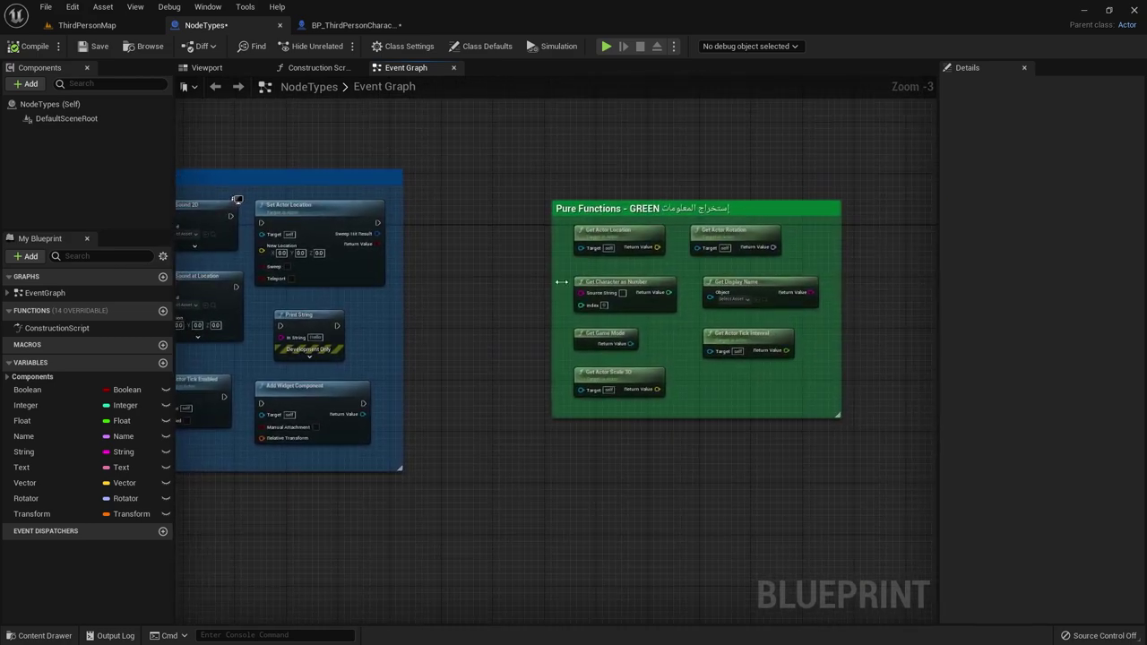
scroll(526, 291, "up", 3)
right_click_drag(580, 266, 411, 265)
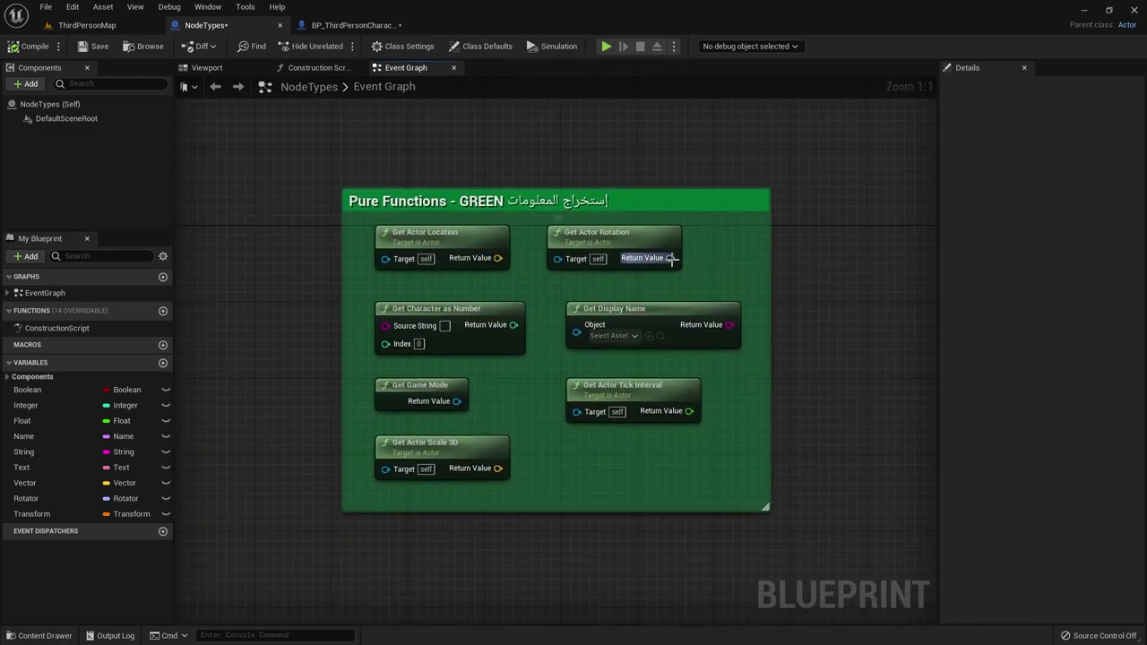
left_click_drag(670, 258, 853, 223)
key("Escape")
left_click_drag(550, 258, 561, 266)
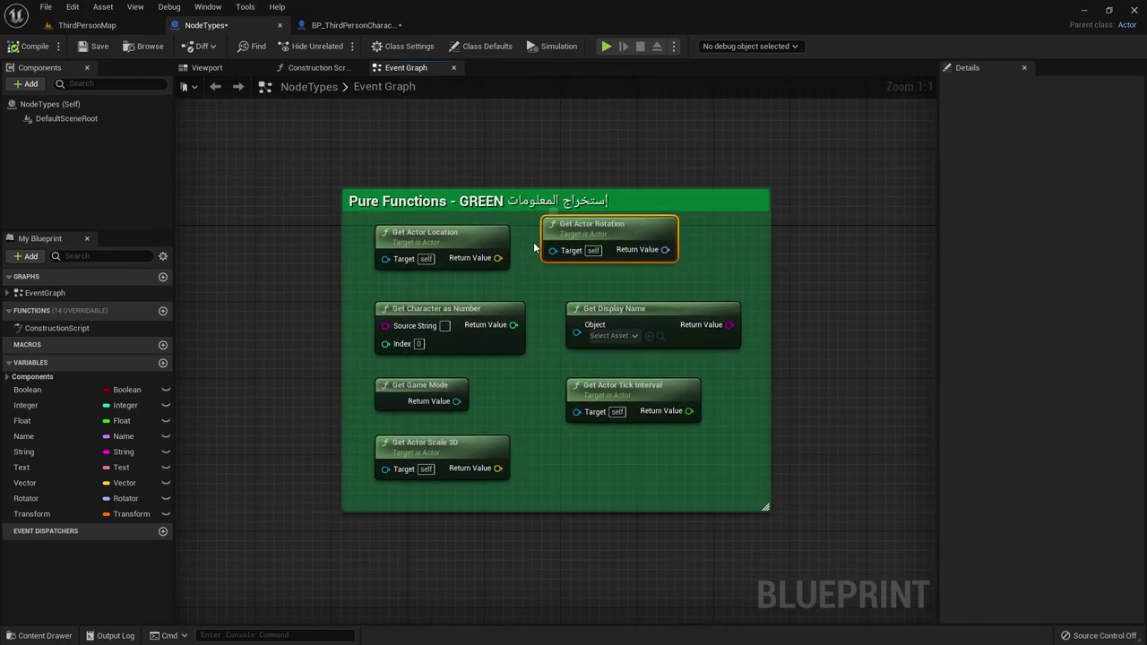
In the red Event Nodes group, preview wires from Event BeginPlay and ActorBeginOverlap without adding nodes
scroll(392, 285, "down", 3)
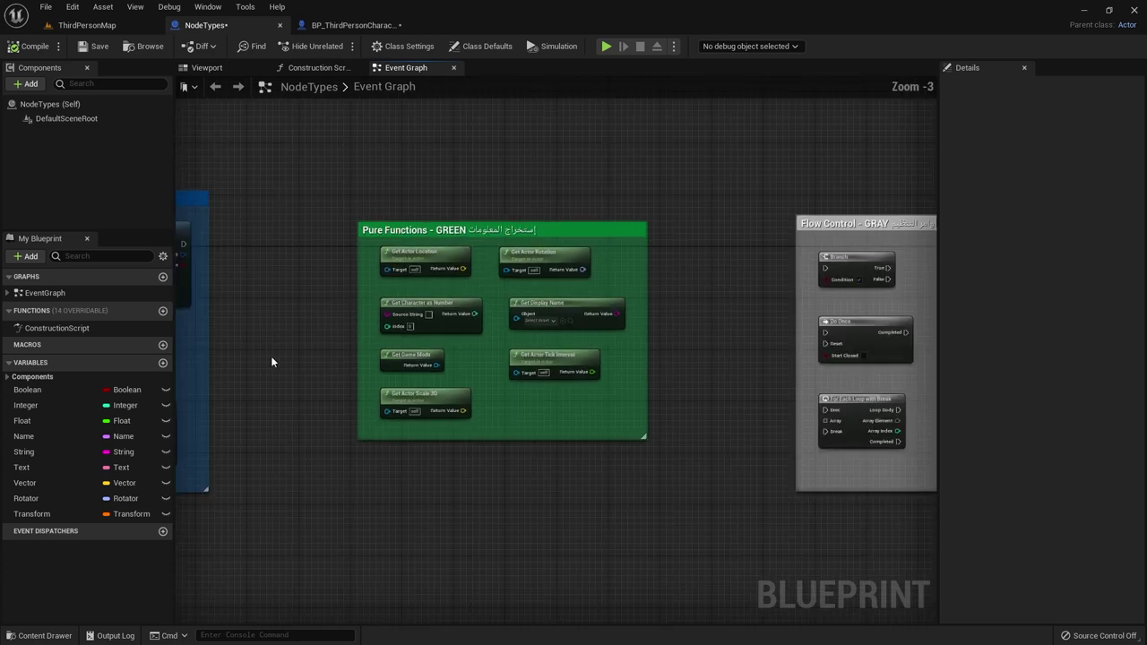
mouse_move(271, 356)
right_mouse_down()
mouse_move(721, 355)
mouse_move(847, 343)
right_mouse_up()
scroll(502, 296, "up", 3)
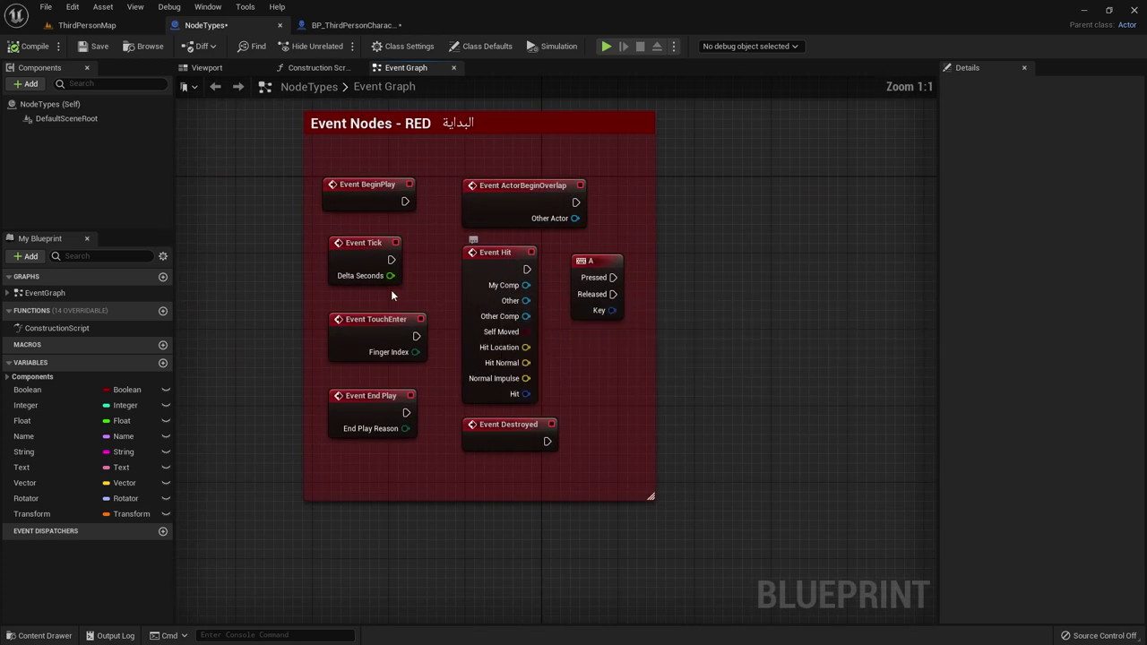
mouse_move(422, 203)
right_mouse_down()
mouse_move(442, 238)
mouse_move(501, 251)
right_mouse_up()
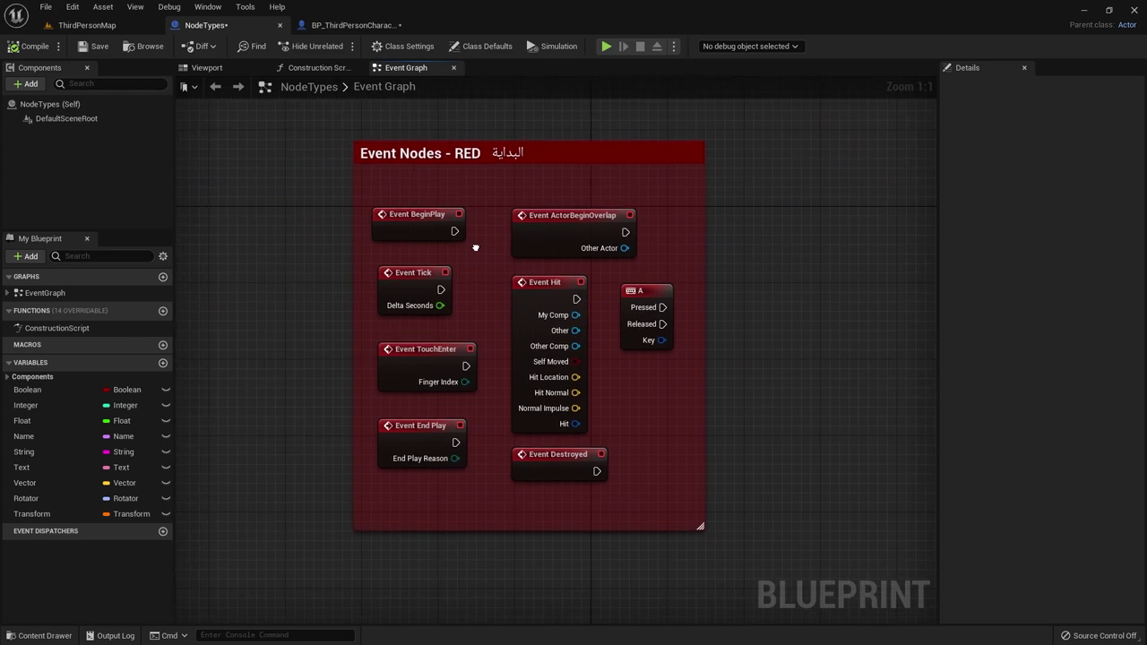
left_click_drag(483, 235, 811, 176)
key("Escape")
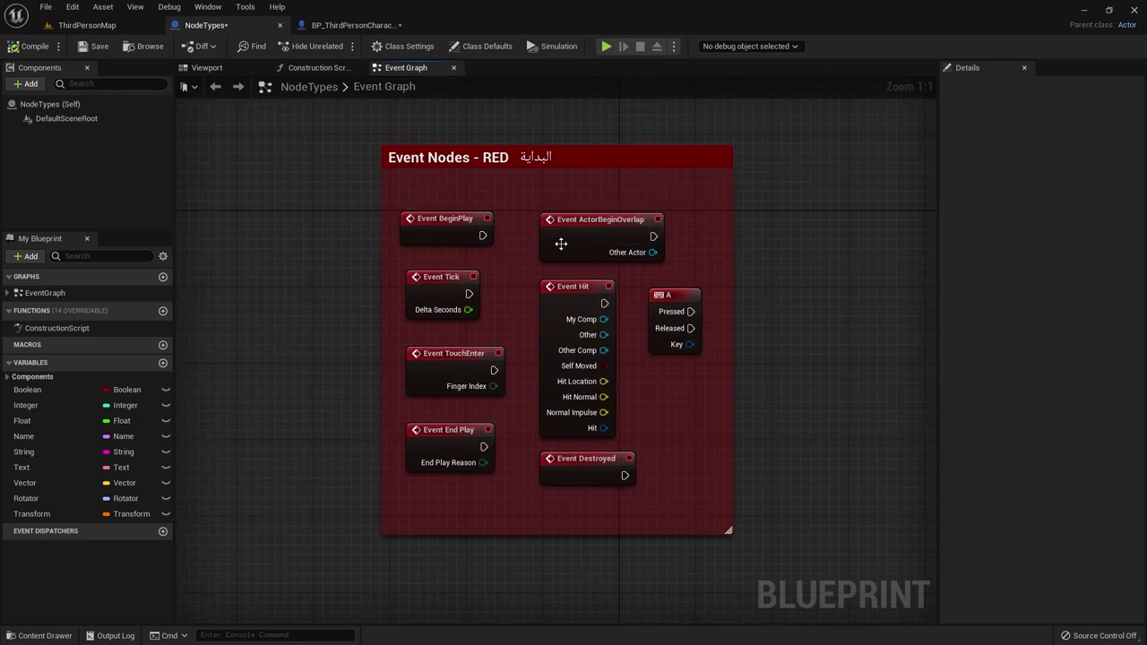
left_click_drag(655, 235, 815, 237)
key("Escape")
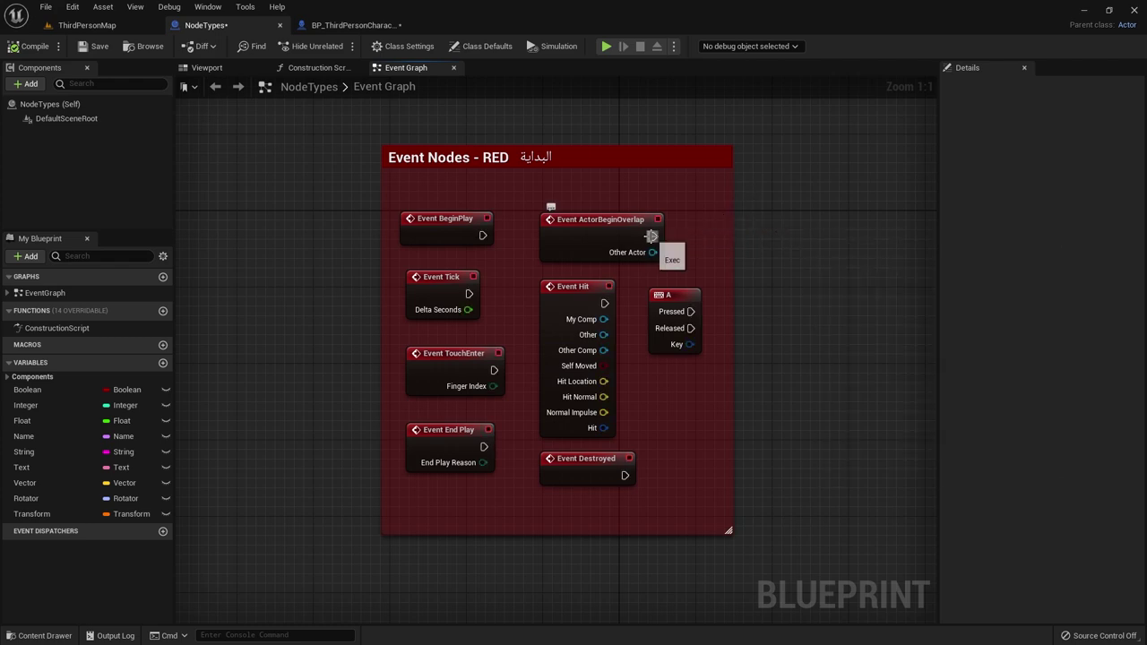
left_click_drag(654, 236, 782, 235)
left_click(776, 188)
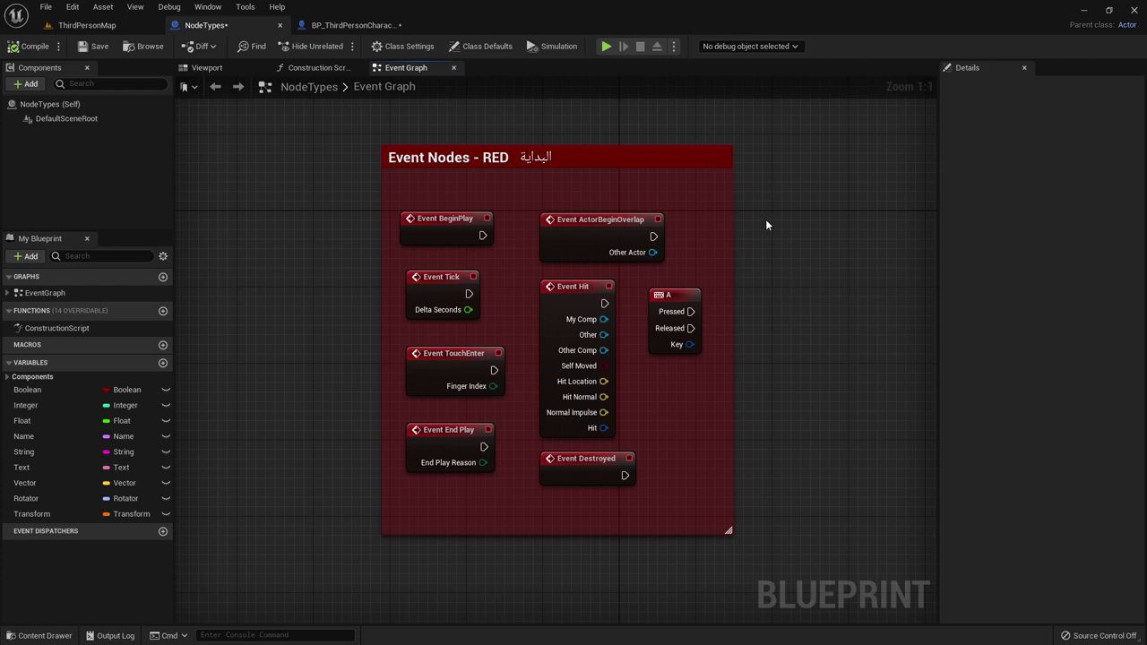
right_click_drag(775, 319, 702, 259)
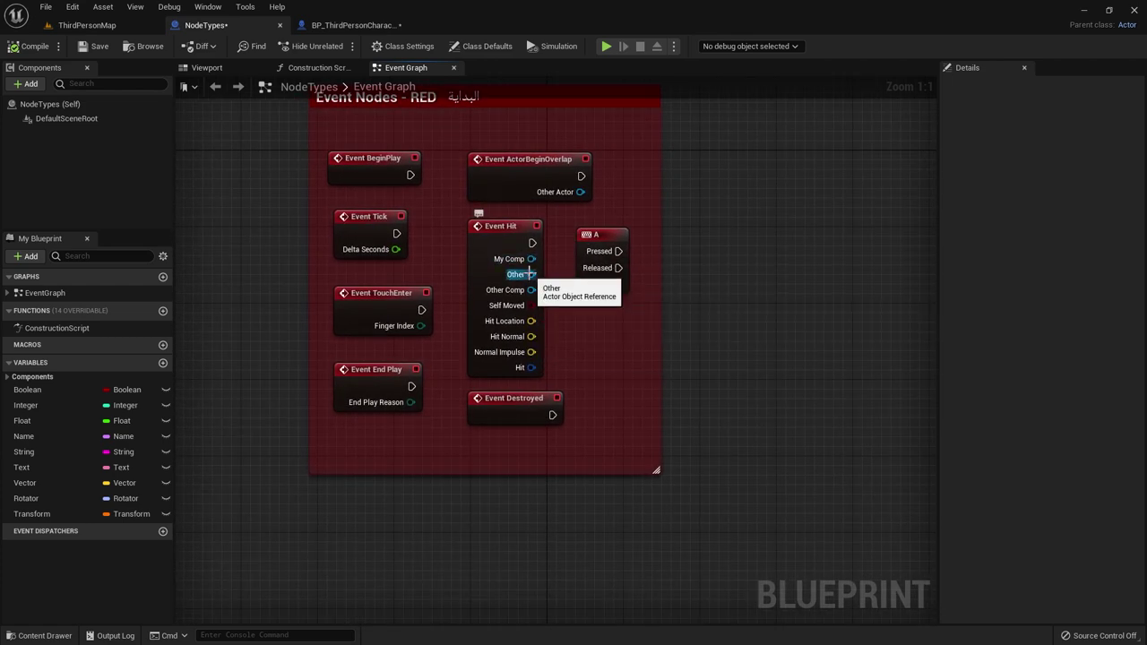
Preview actions for Event Hit's Other and Other Comp outputs without adding anything
left_click_drag(532, 274, 778, 288)
left_click(686, 364)
left_click_drag(532, 274, 741, 285)
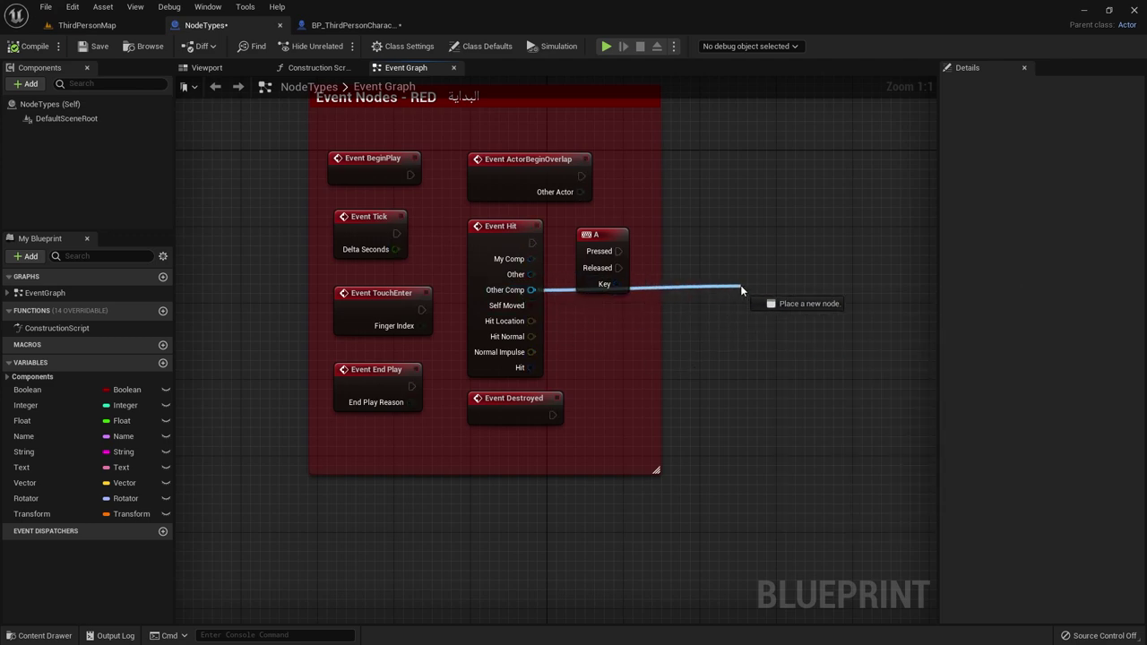
left_click(584, 348)
left_click_drag(532, 306, 801, 290)
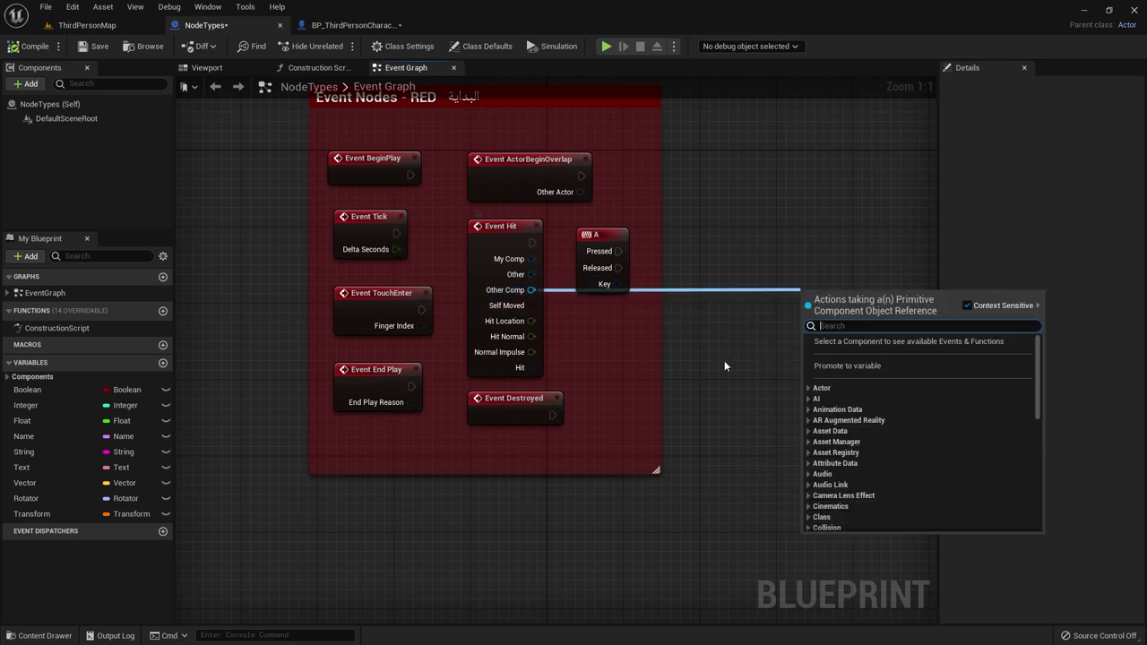
left_click(676, 360)
Reframe the view on the blue Impure Functions group around the Spawn Emitter at Location node
right_click_drag(837, 307, 228, 348)
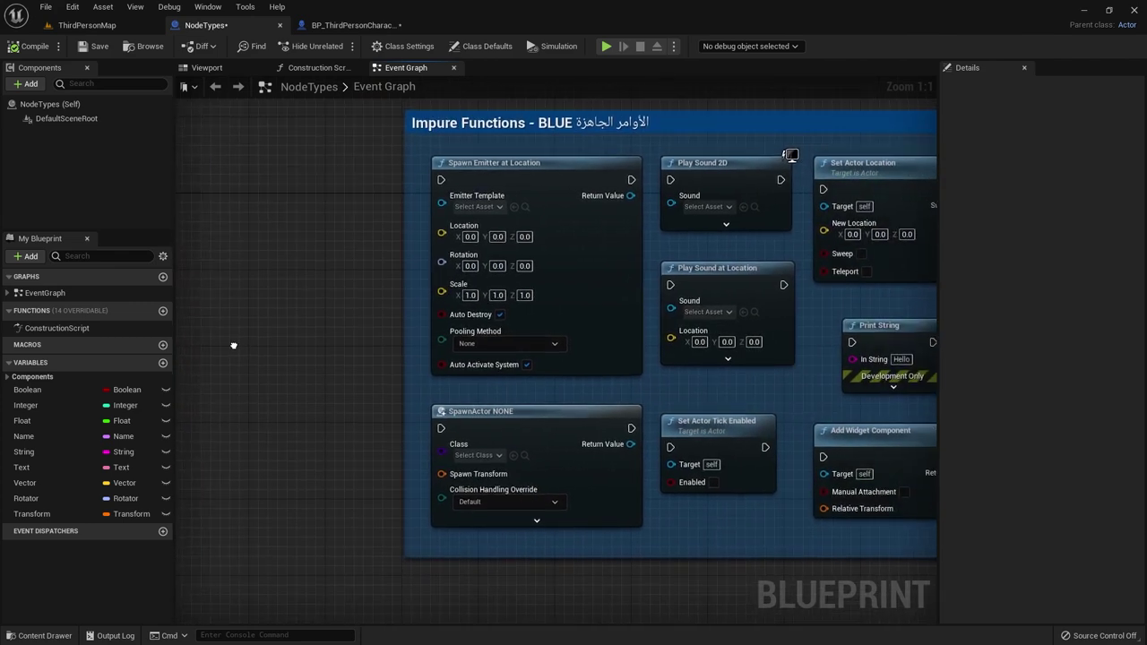
right_click(222, 357)
left_click(367, 259)
right_click_drag(366, 259, 306, 271)
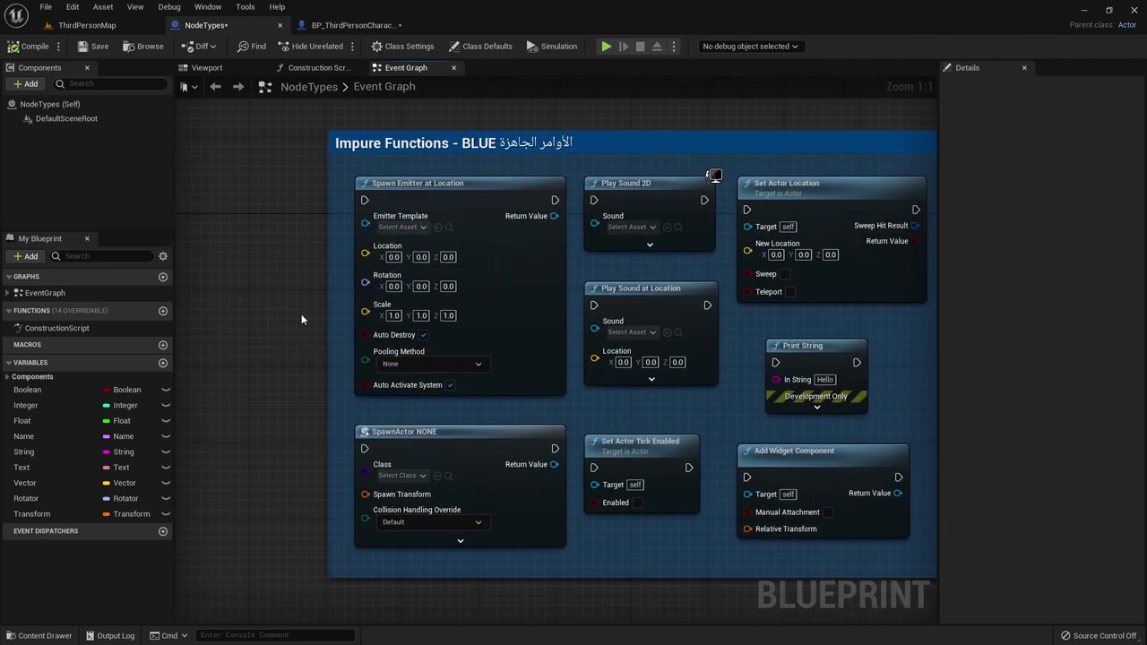
right_click_drag(301, 318, 288, 308)
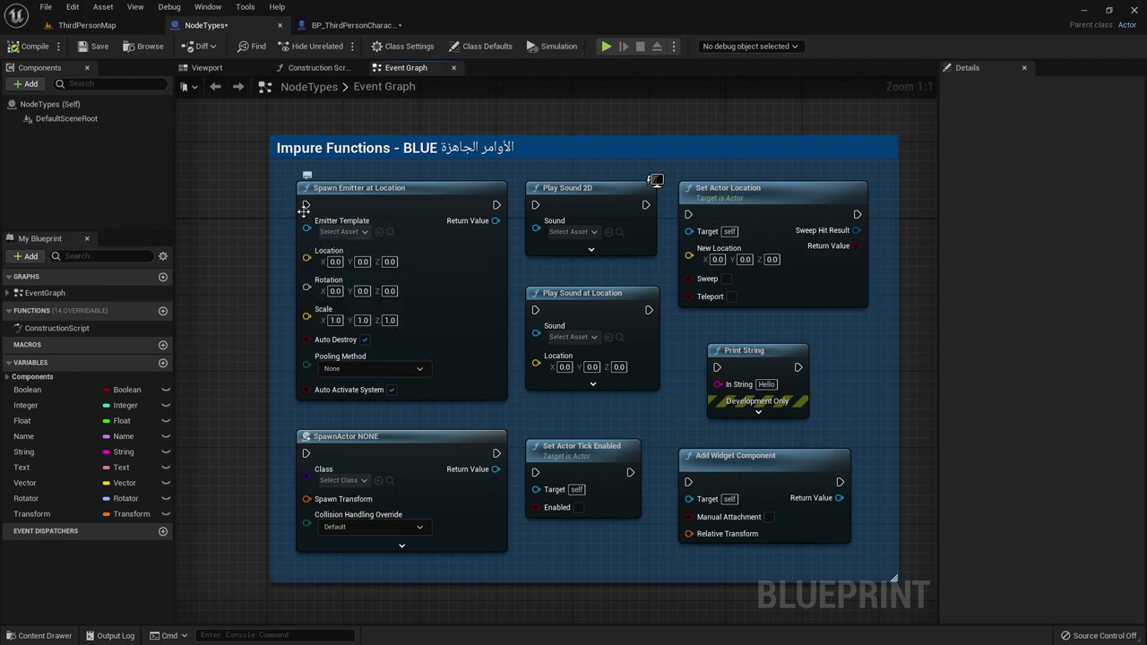
left_click_drag(305, 208, 225, 207)
mouse_move(932, 351)
right_mouse_down()
mouse_move(307, 351)
mouse_move(371, 322)
right_mouse_up()
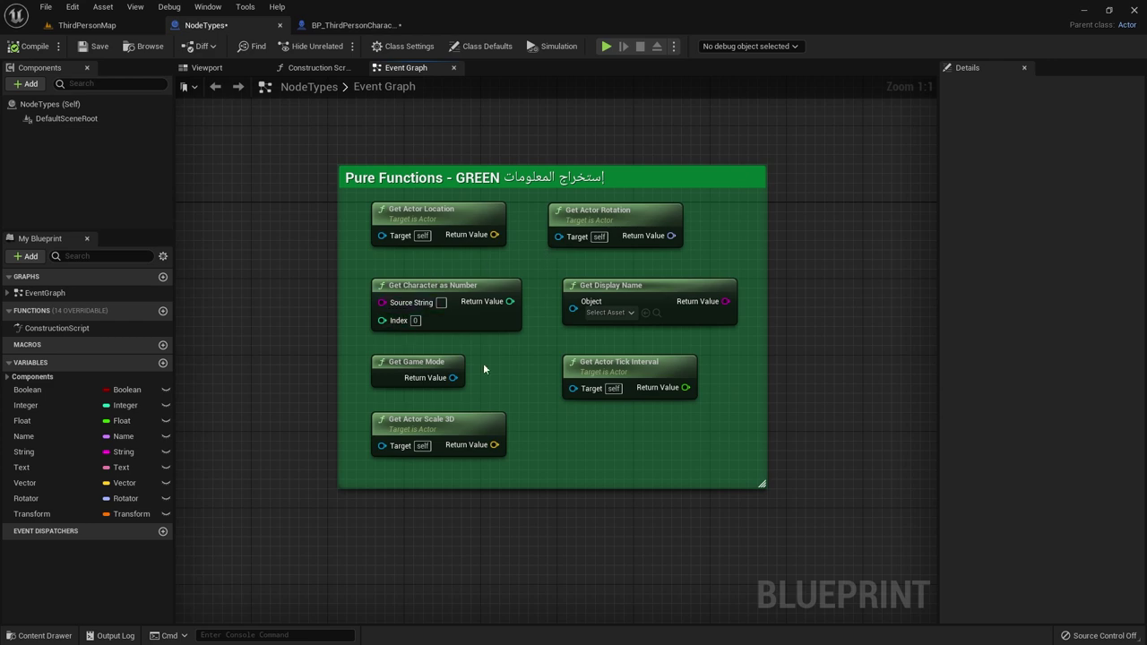
right_click_drag(443, 245, 807, 368)
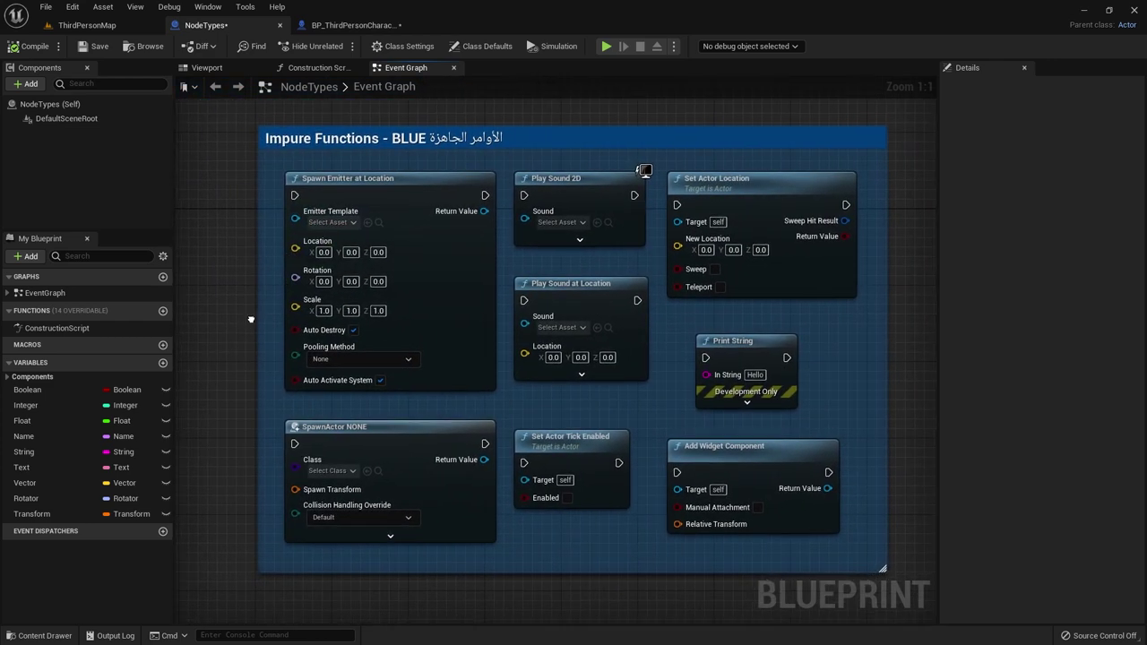
right_click_drag(248, 318, 277, 328)
right_click_drag(340, 264, 411, 250)
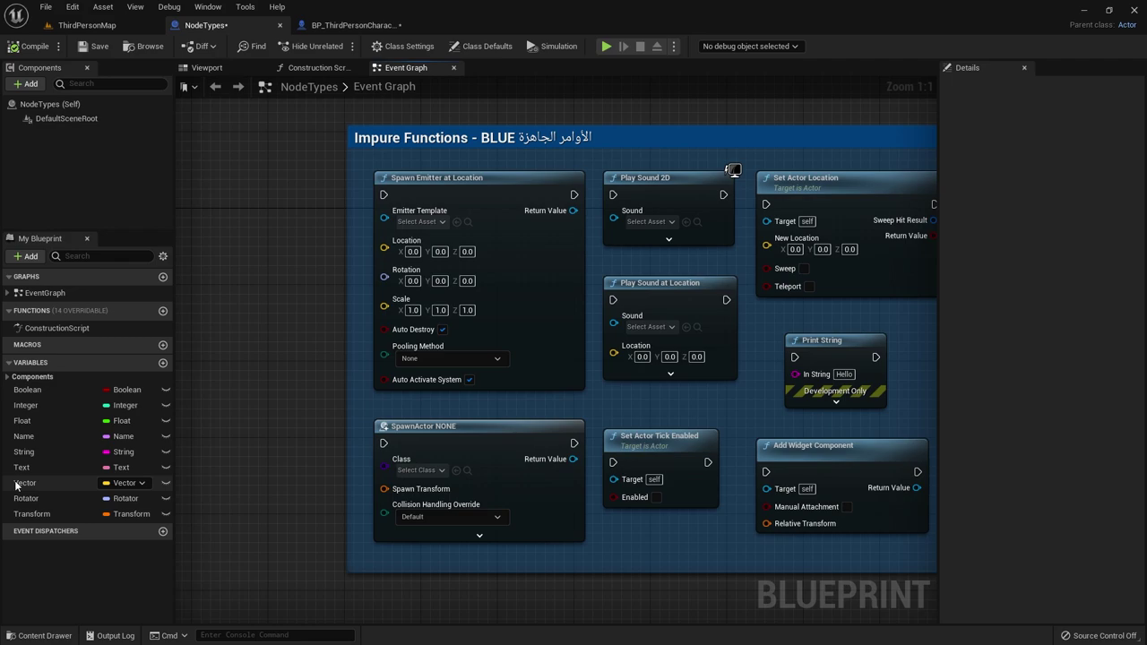
Plug the Vector variable into Spawn Emitter's Location input, then delete the Vector getter
mouse_move(16, 485)
left_mouse_down()
mouse_move(319, 331)
mouse_move(387, 251)
left_mouse_up()
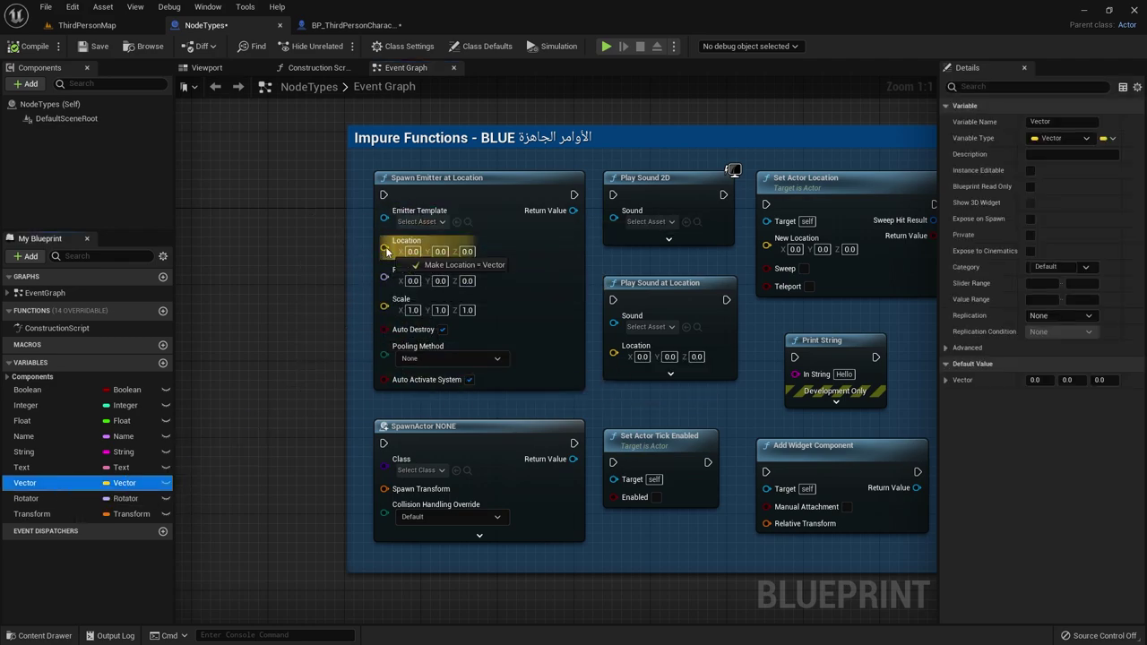
left_click_drag(292, 253, 265, 249)
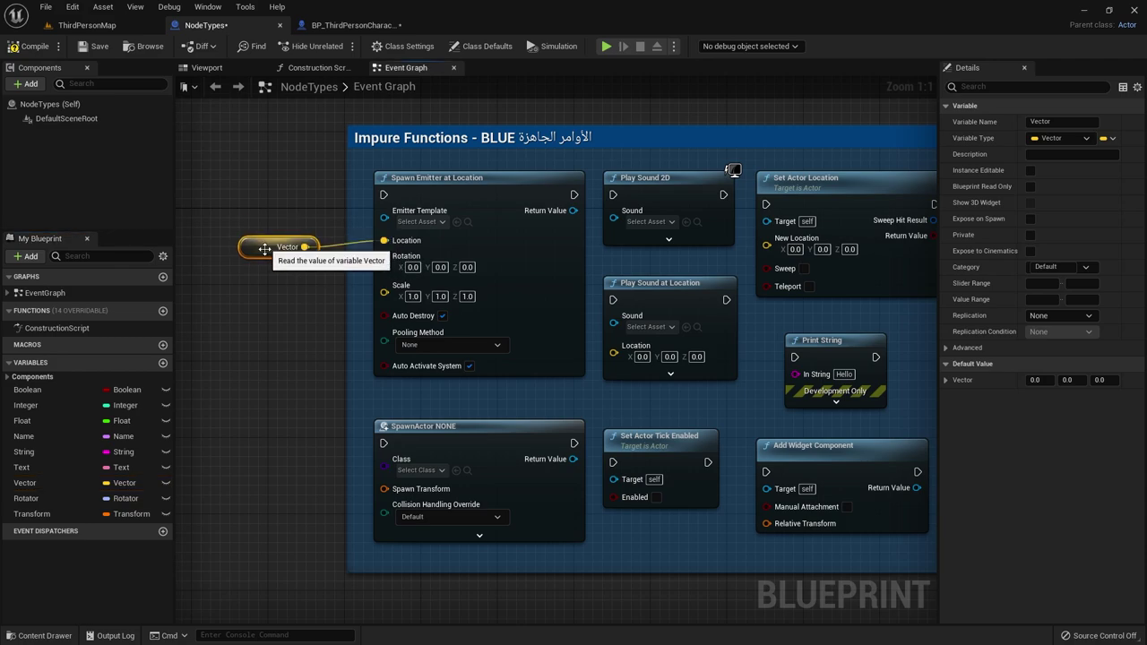
key("Delete")
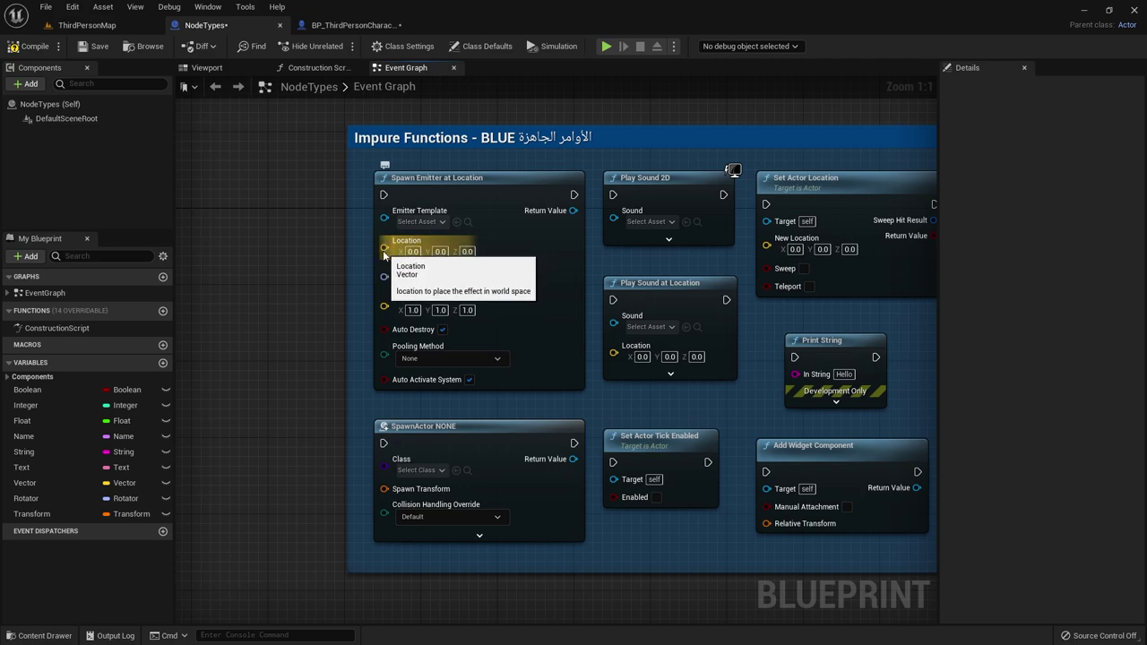
left_click(17, 486)
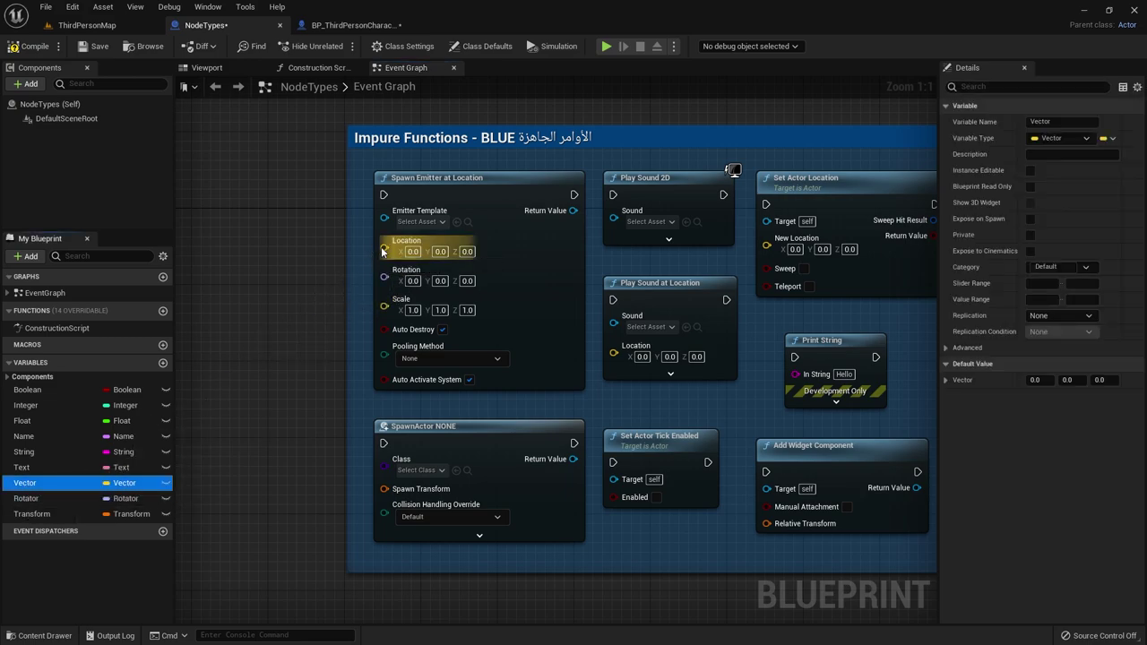
left_click_drag(382, 251, 384, 249)
left_click_drag(301, 261, 316, 235)
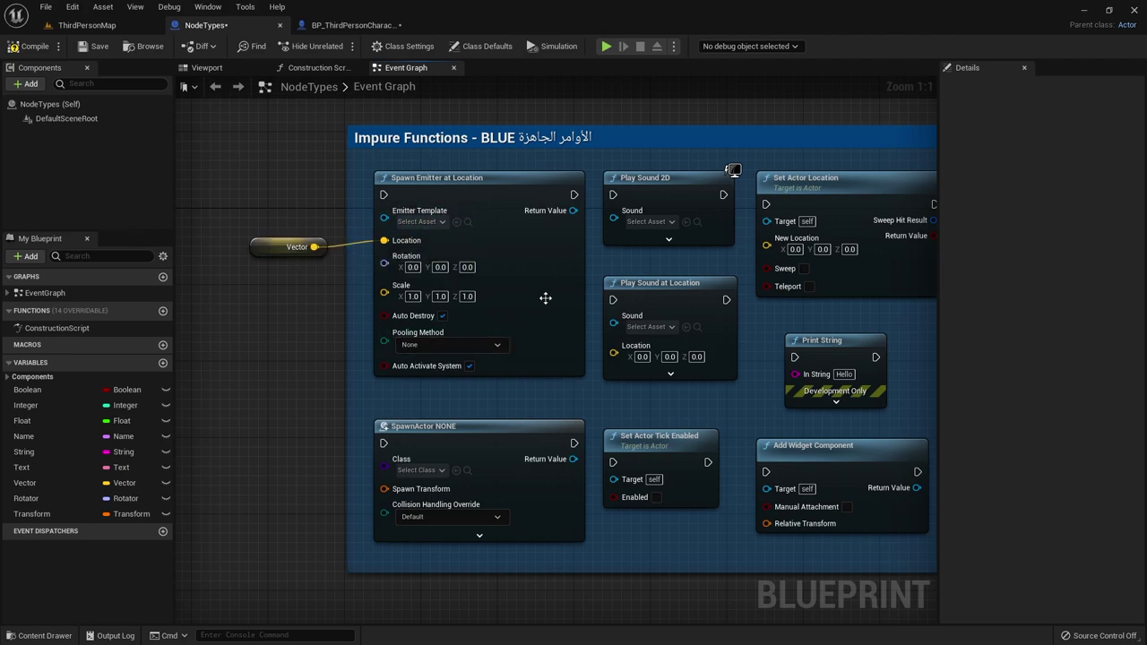
left_click(305, 247)
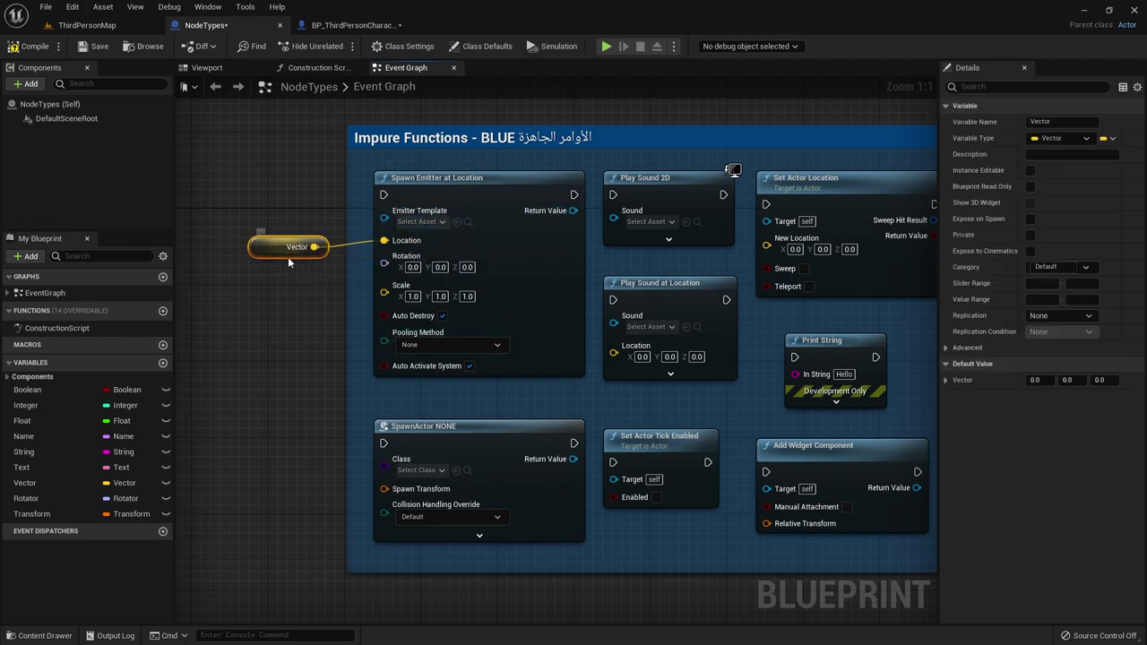
key("Delete")
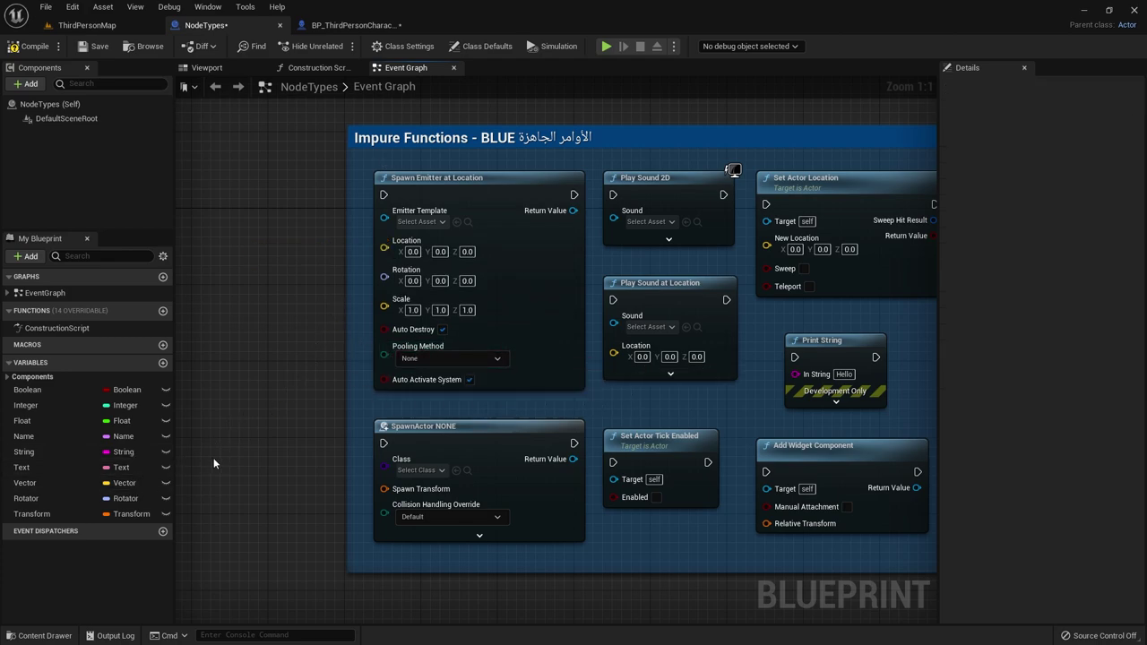
Try Vector on the Rotation input, then plug the Rotator variable into Rotation instead
mouse_move(47, 485)
left_mouse_down()
mouse_move(355, 280)
mouse_move(386, 279)
left_mouse_up()
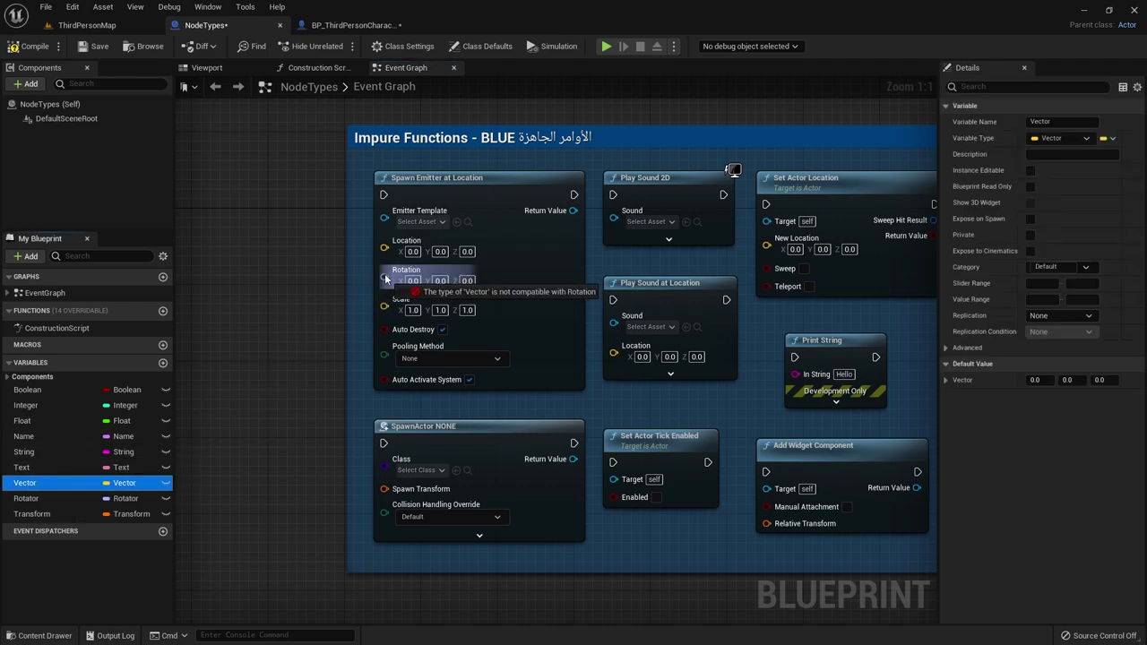
left_click_drag(386, 280, 383, 280)
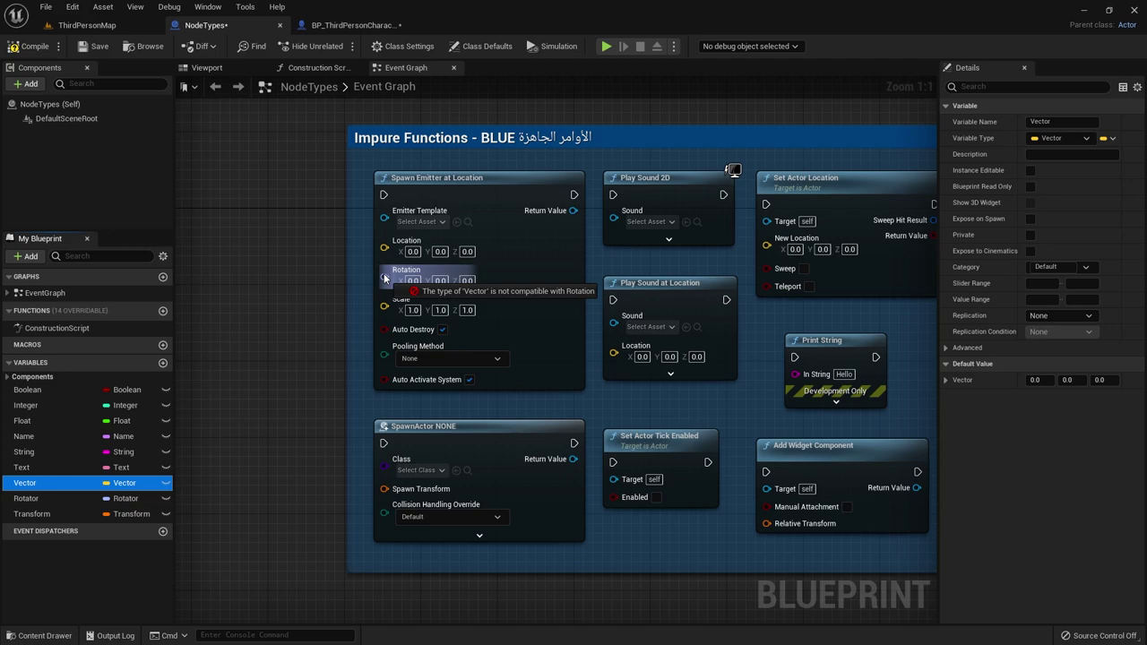
left_click_drag(384, 278, 386, 278)
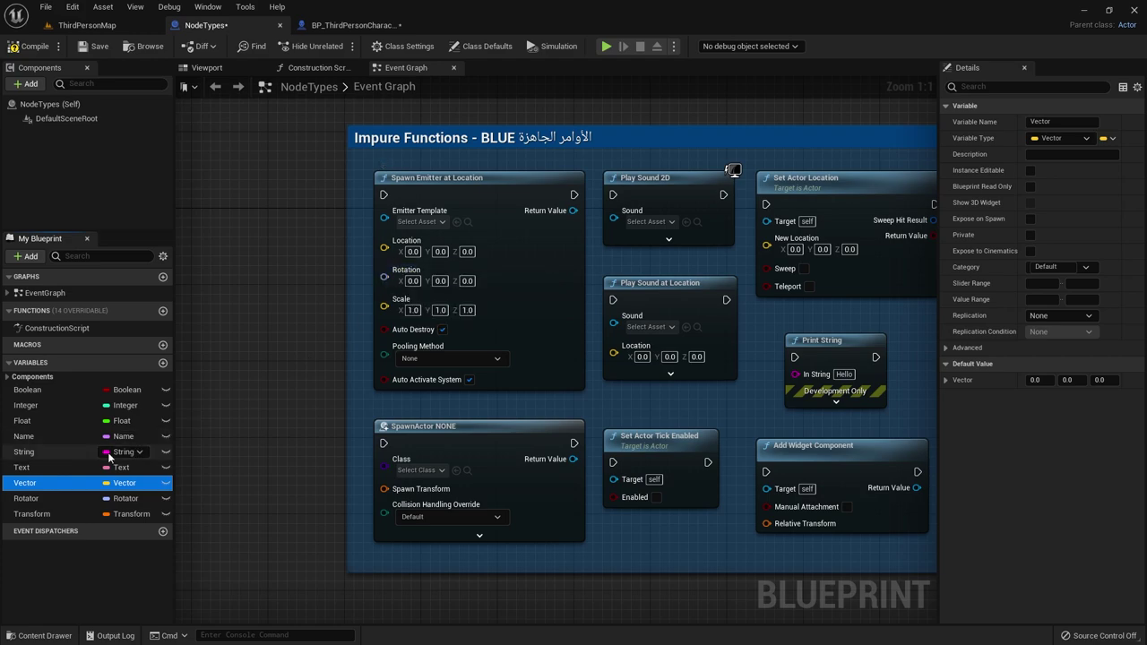
left_click(32, 499)
left_click_drag(33, 502, 386, 274)
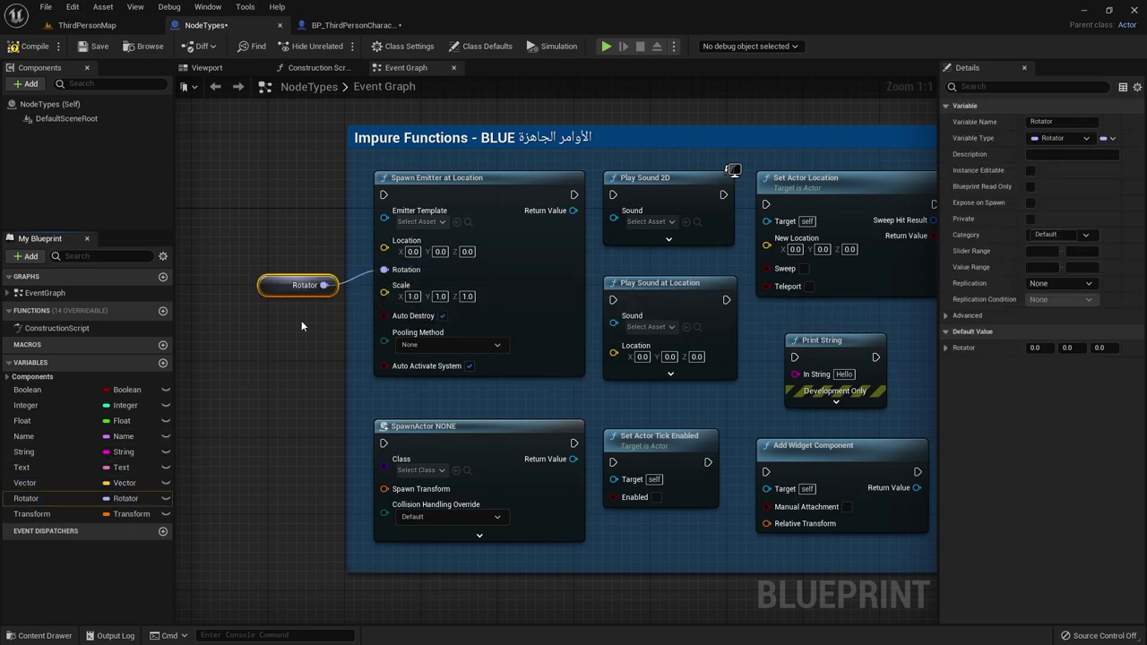
left_click(298, 285)
key("Delete")
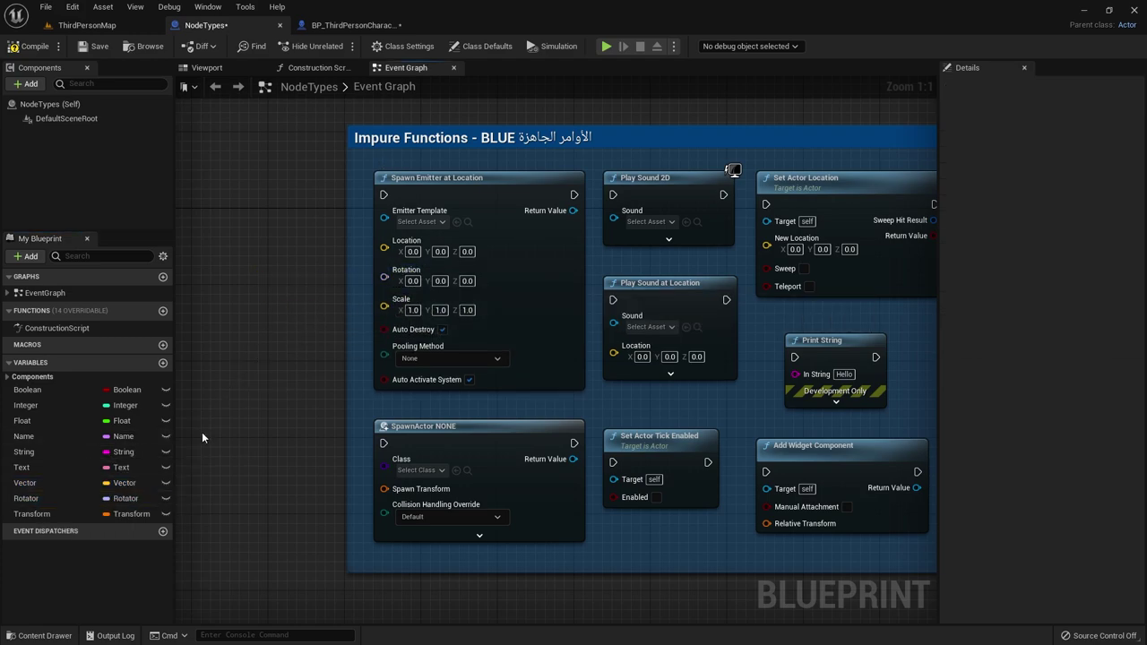
left_click_drag(27, 390, 385, 329)
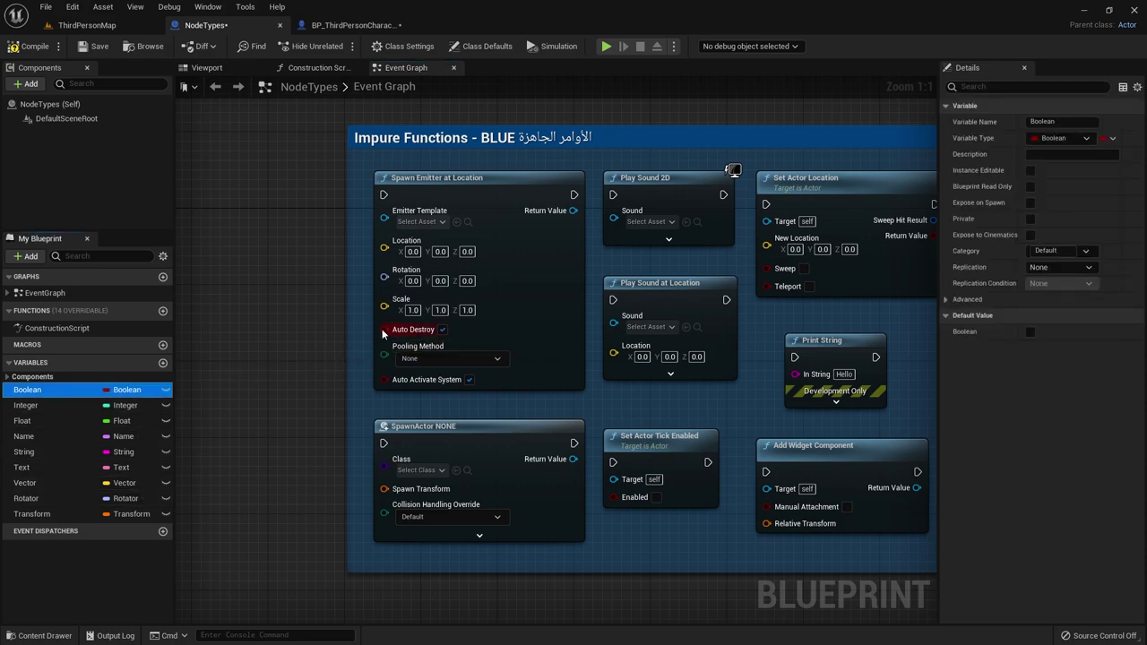
key("Delete")
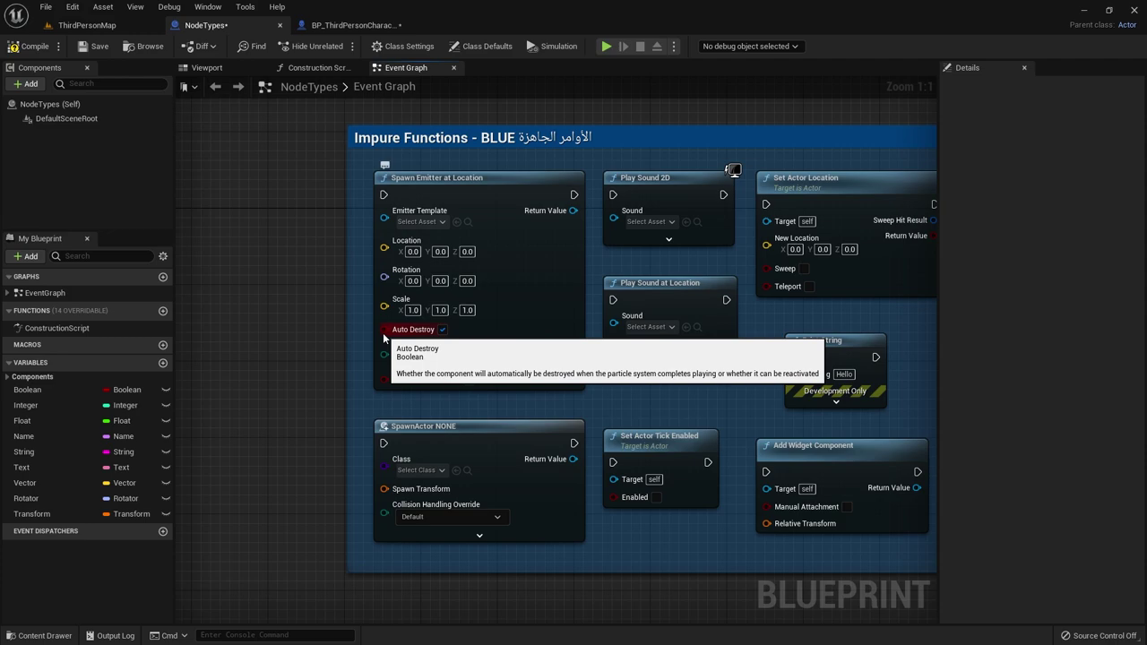
left_click_drag(27, 406, 380, 328)
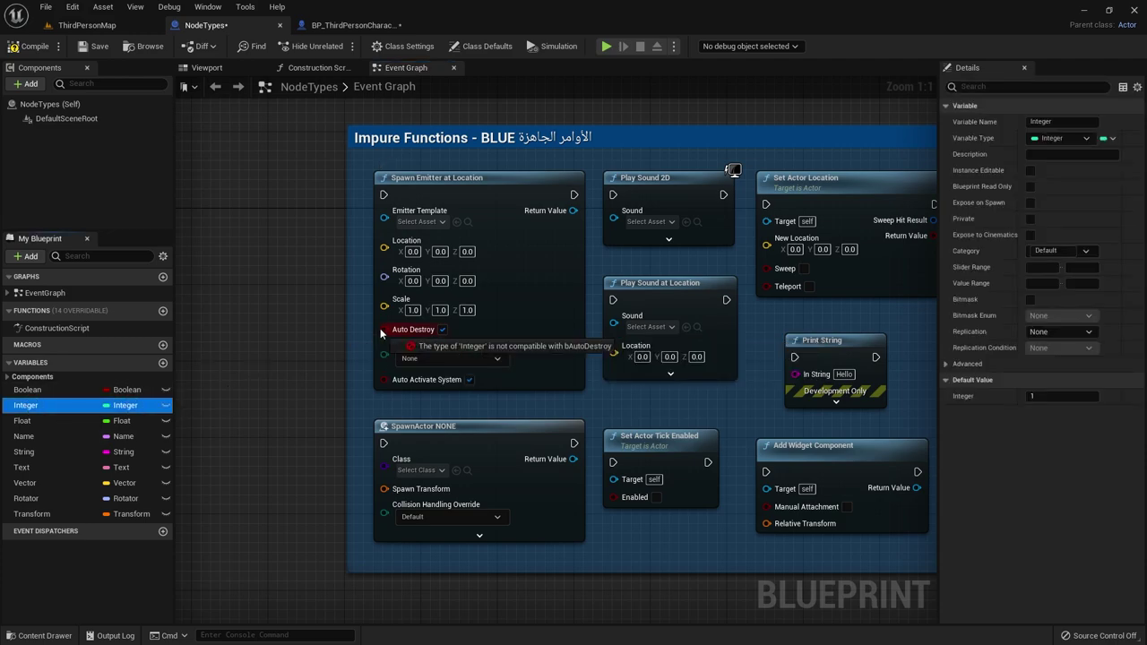
mouse_move(83, 420)
left_mouse_down()
mouse_move(264, 378)
mouse_move(383, 331)
left_mouse_up()
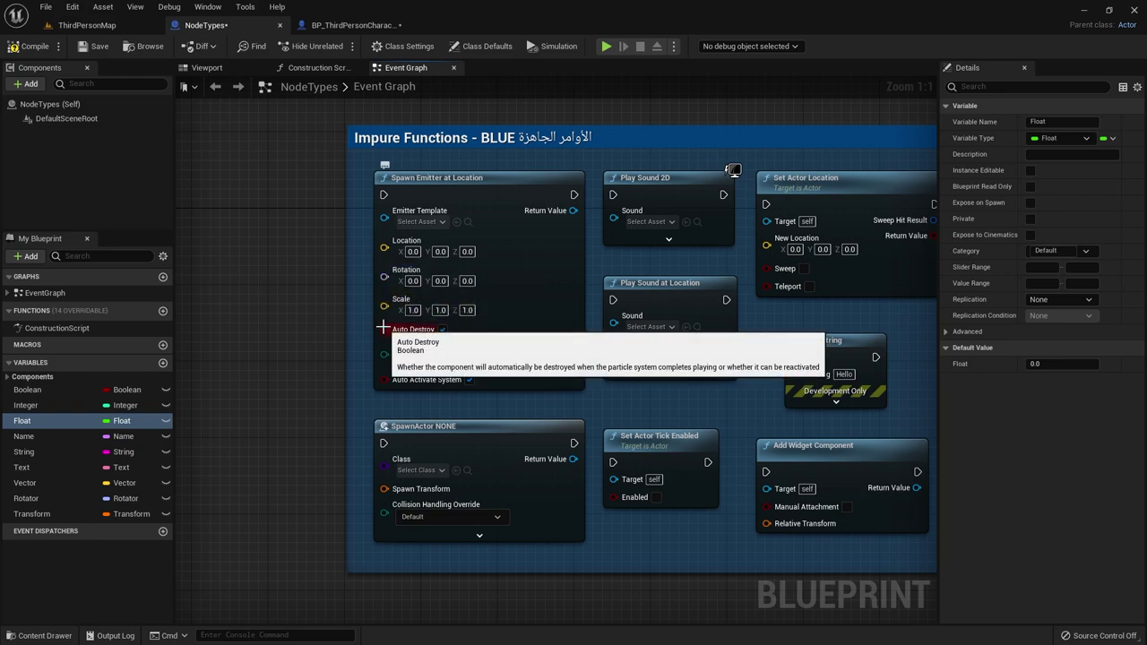
mouse_move(679, 429)
right_mouse_down()
mouse_move(582, 418)
mouse_move(583, 406)
right_mouse_up()
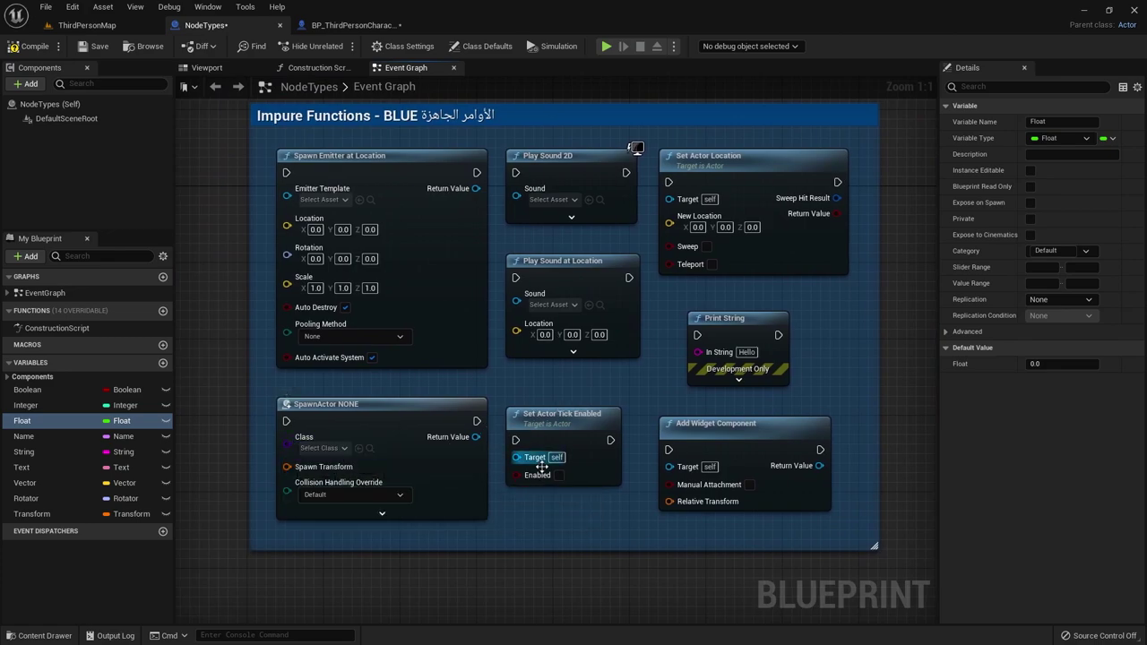
mouse_move(224, 273)
right_mouse_down()
mouse_move(387, 271)
mouse_move(304, 297)
right_mouse_up()
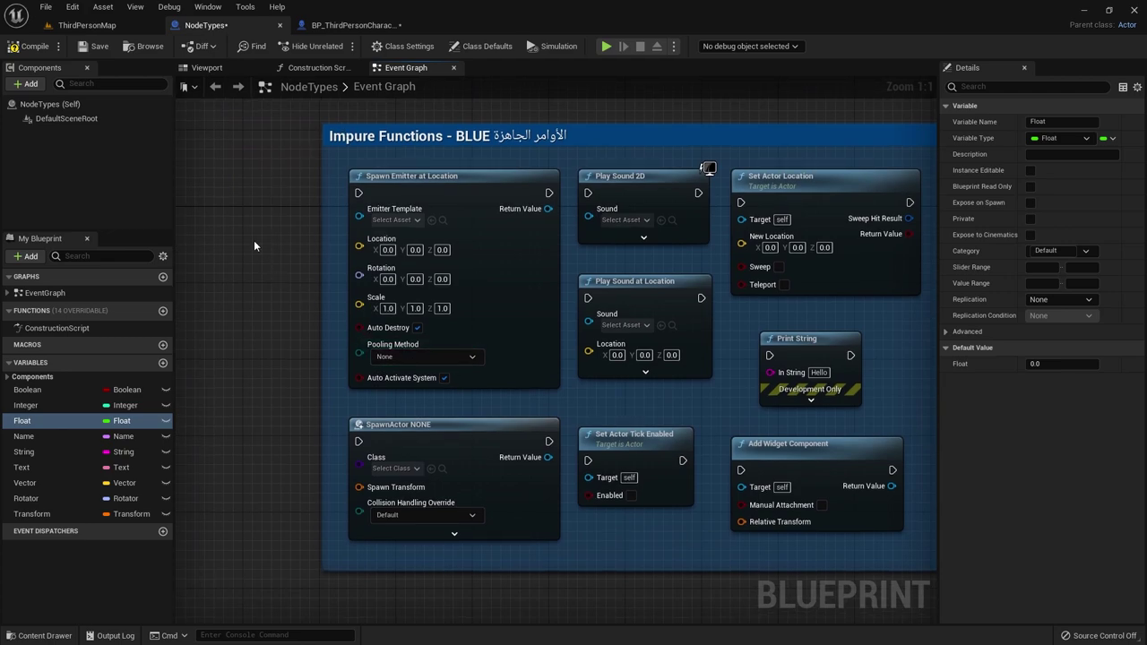
left_click(433, 184)
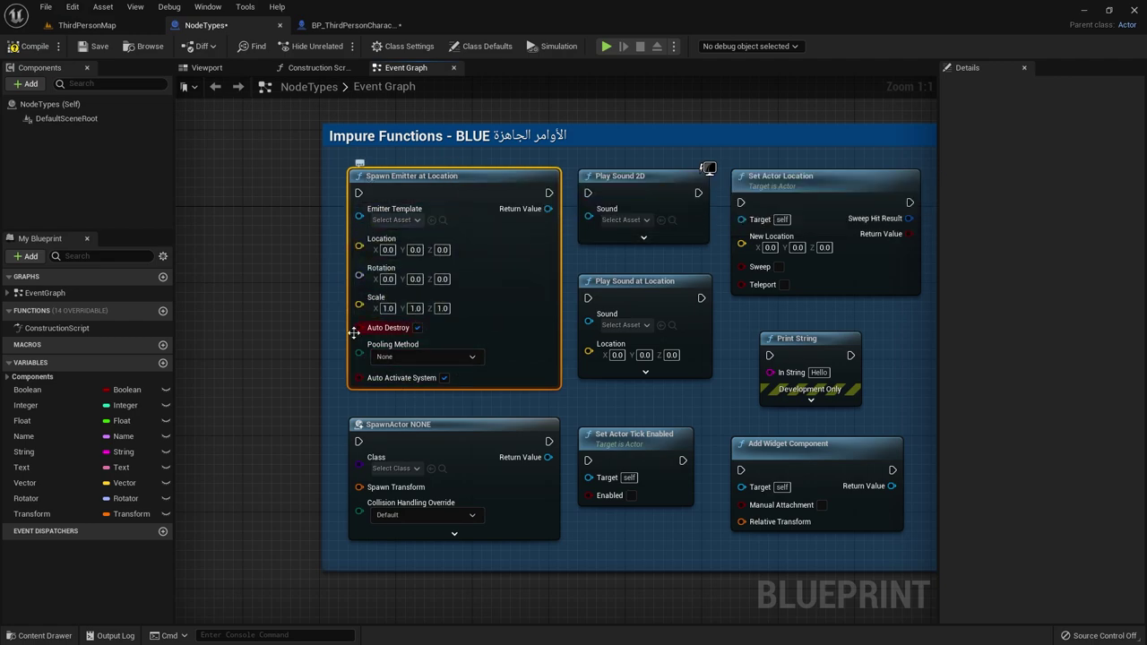
left_click_drag(549, 208, 780, 116)
left_click(704, 118)
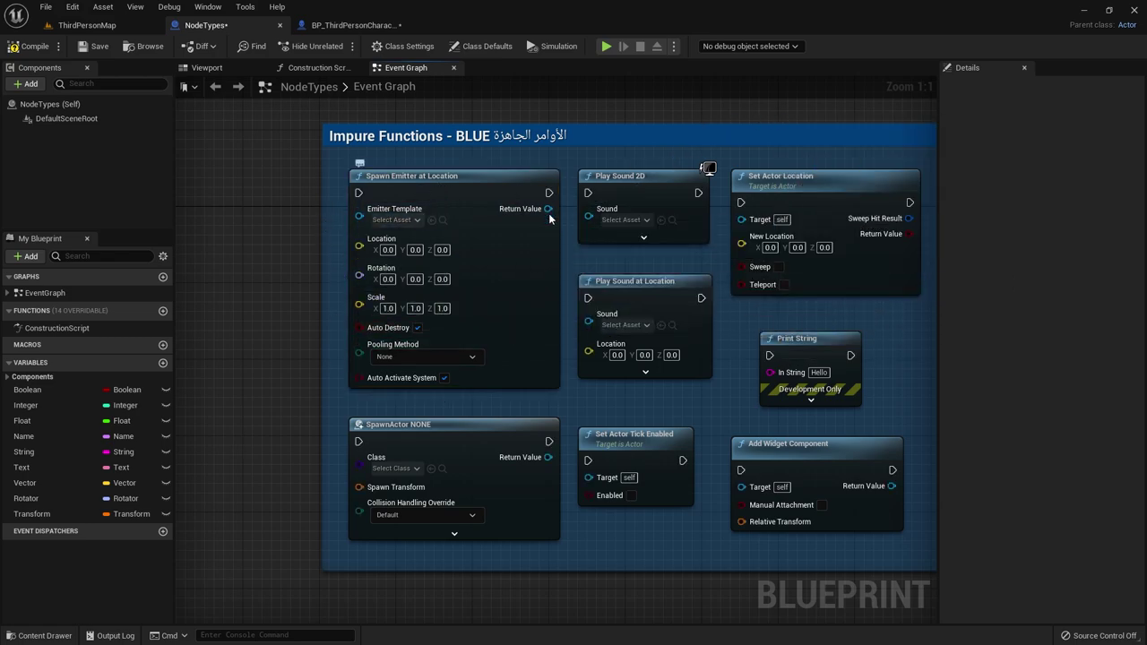
left_click_drag(549, 209, 764, 113)
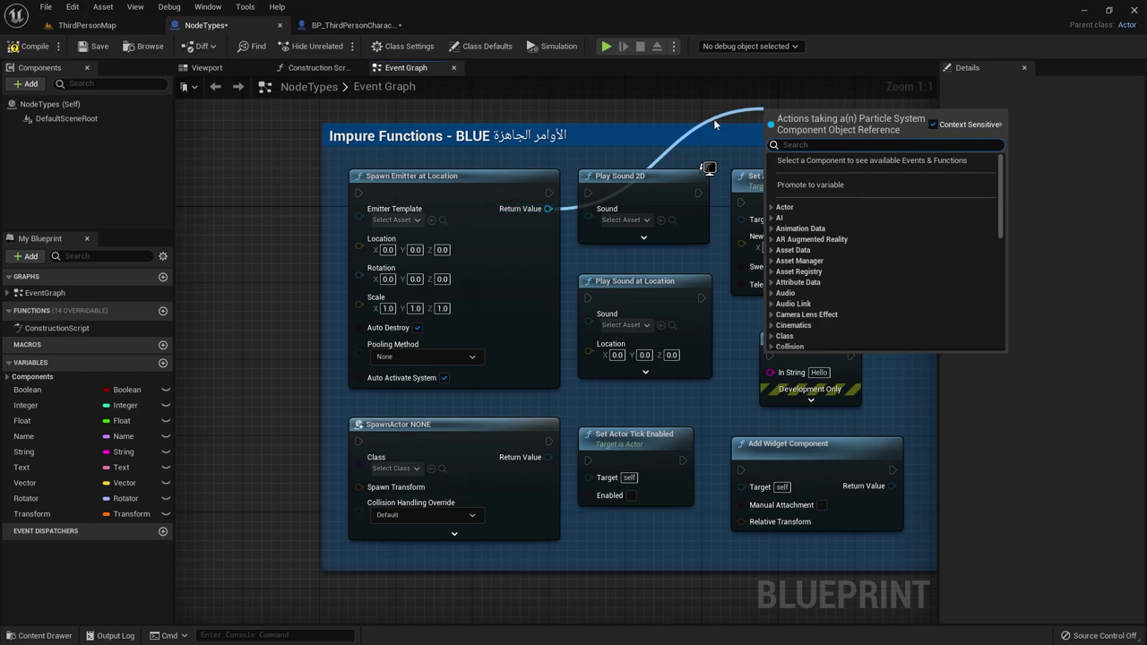
left_click(714, 118)
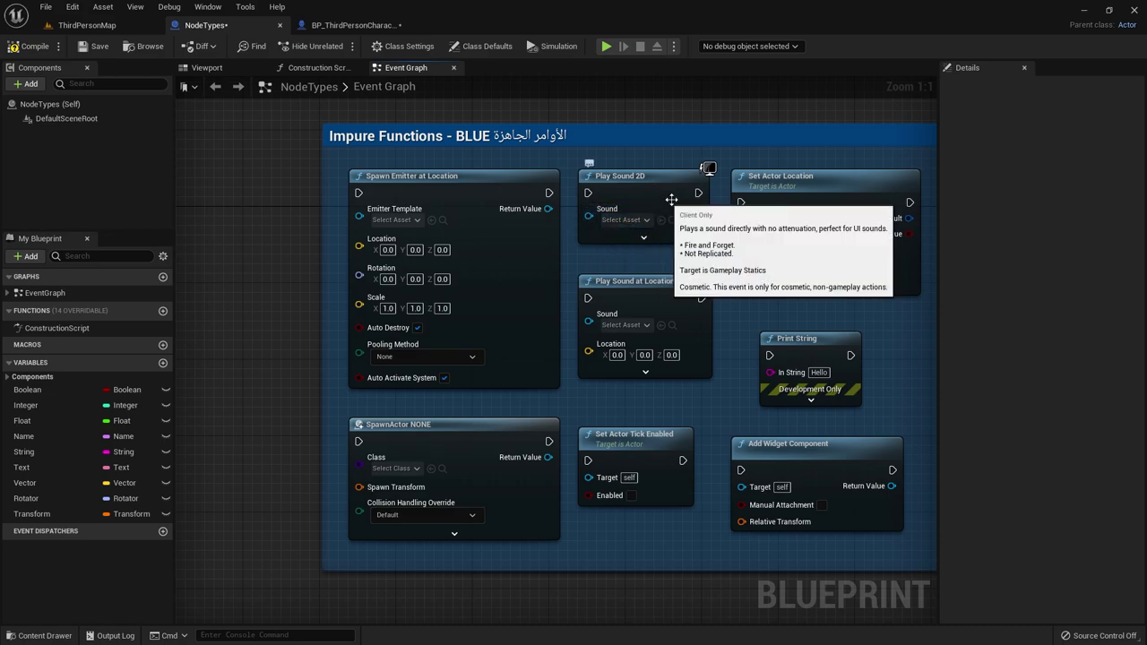
left_click_drag(698, 193, 805, 136)
key("Escape")
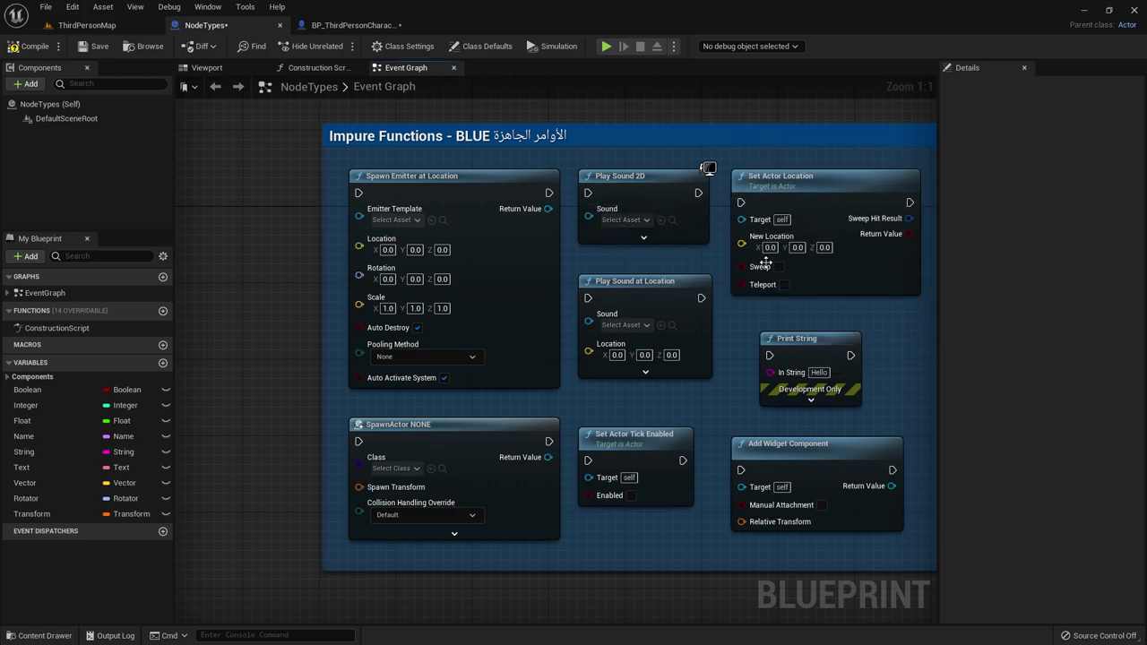
right_click_drag(505, 244, 591, 208)
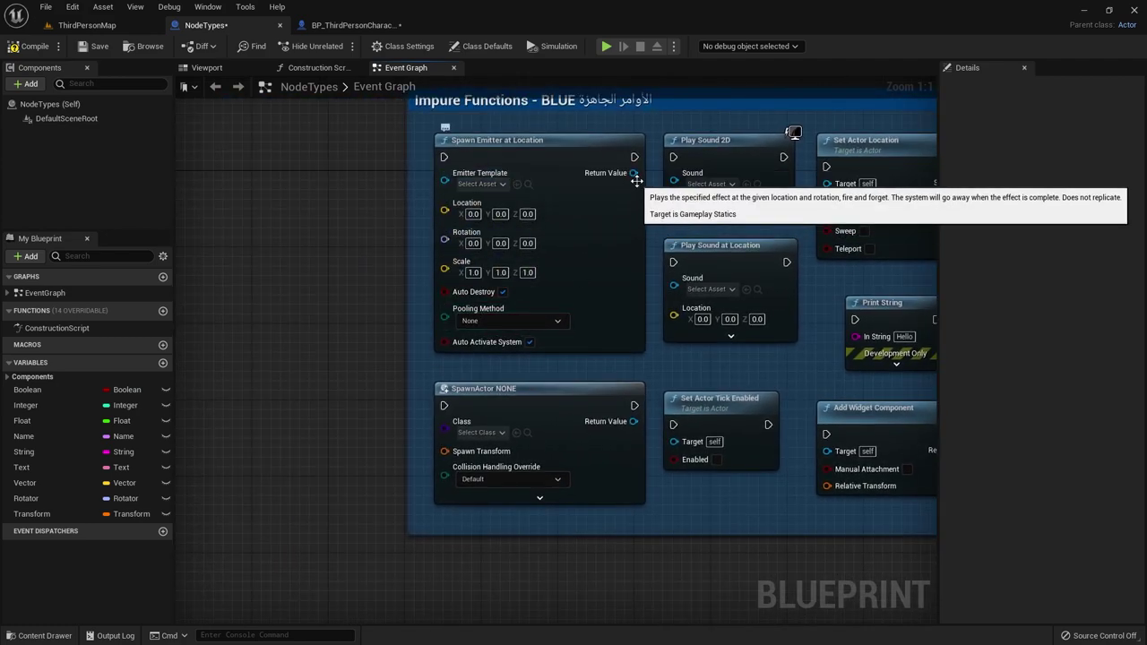
left_click_drag(634, 173, 664, 225)
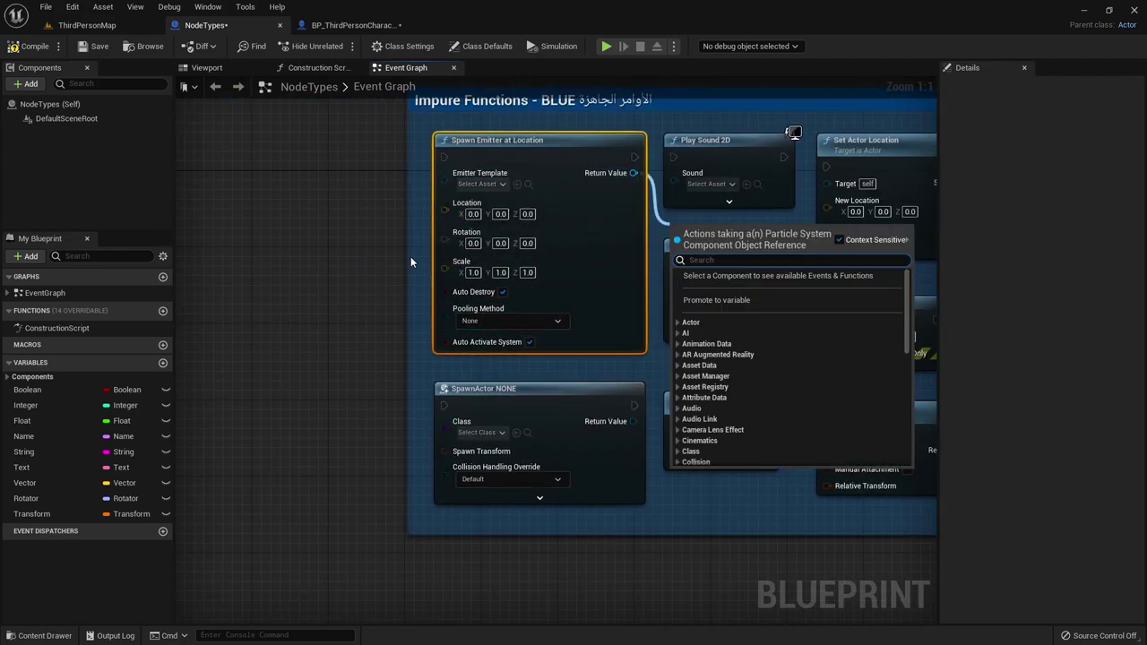
key("Escape")
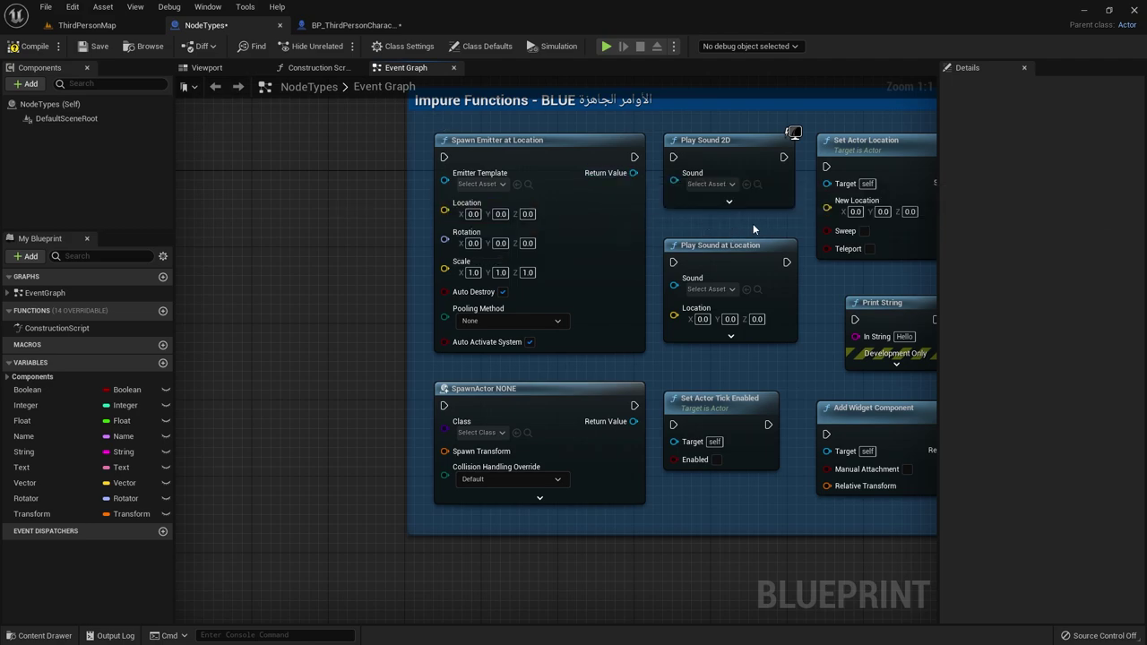
right_click_drag(753, 223, 696, 245)
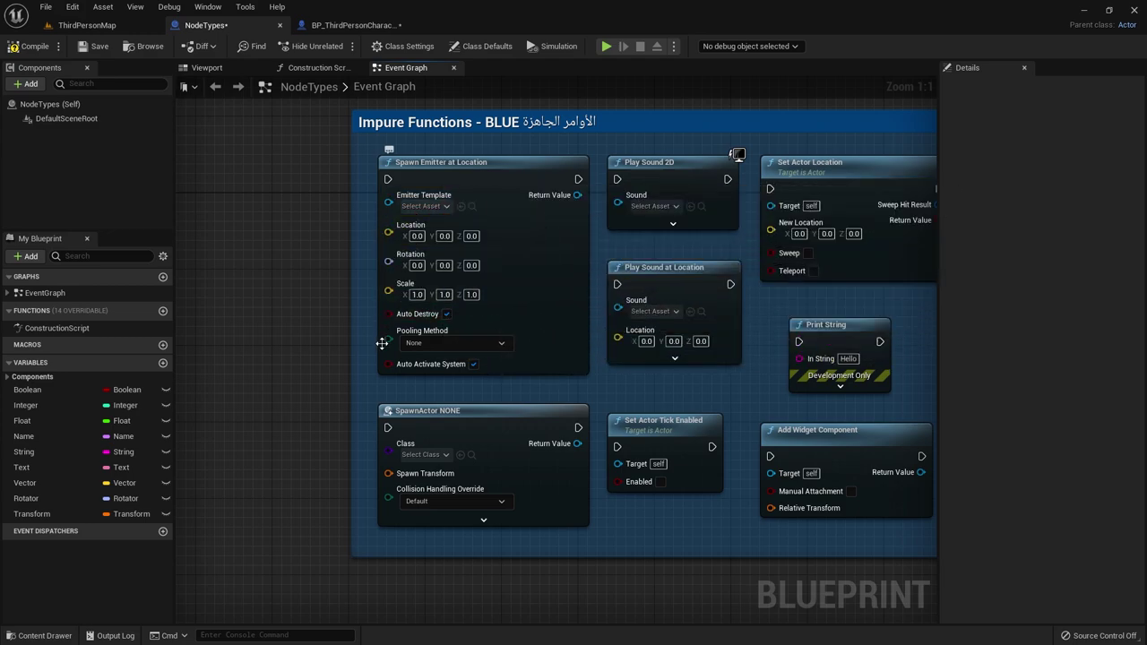
left_click_drag(577, 194, 681, 260)
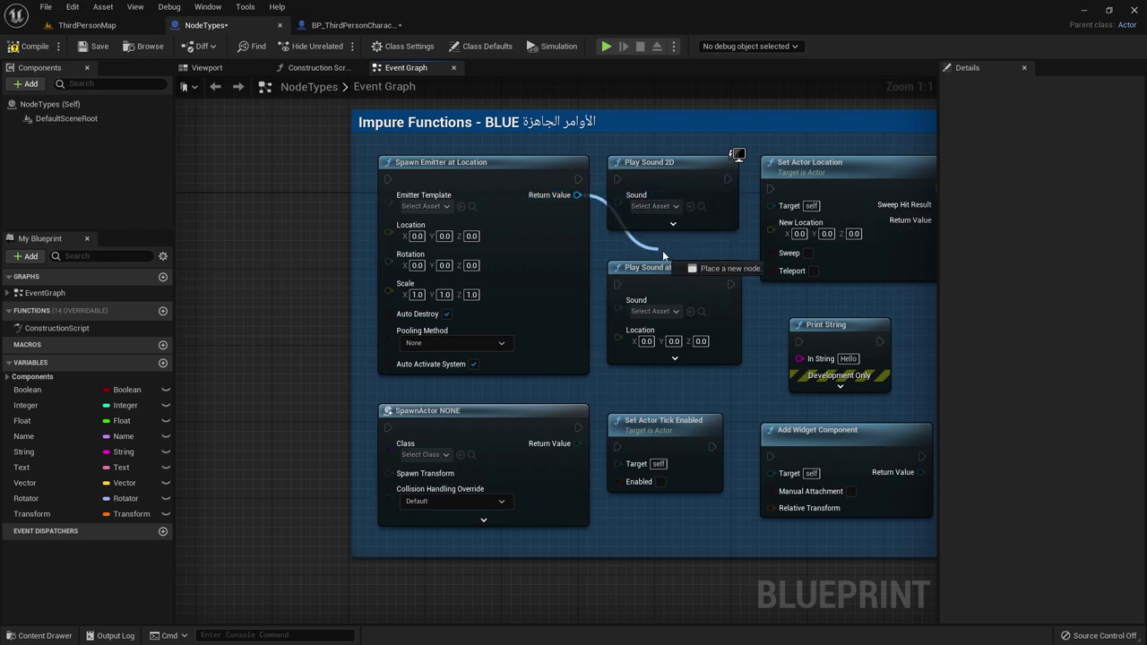
left_click(595, 261)
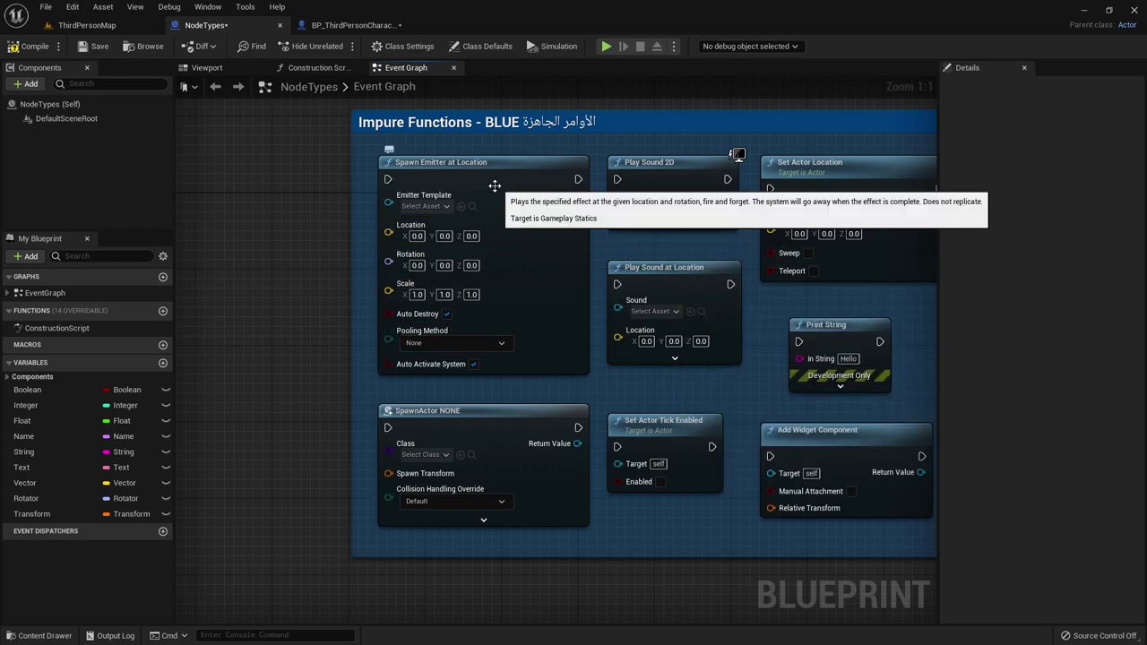
mouse_move(697, 344)
right_mouse_down()
mouse_move(311, 332)
mouse_move(301, 352)
right_mouse_up()
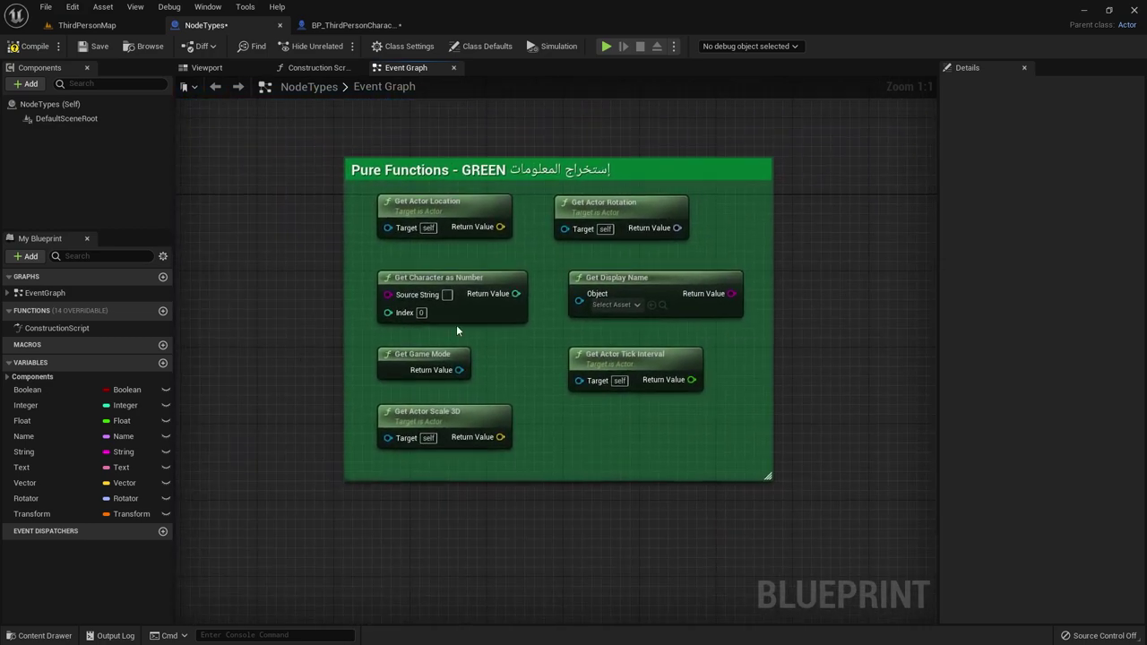
left_click_drag(869, 228, 870, 230)
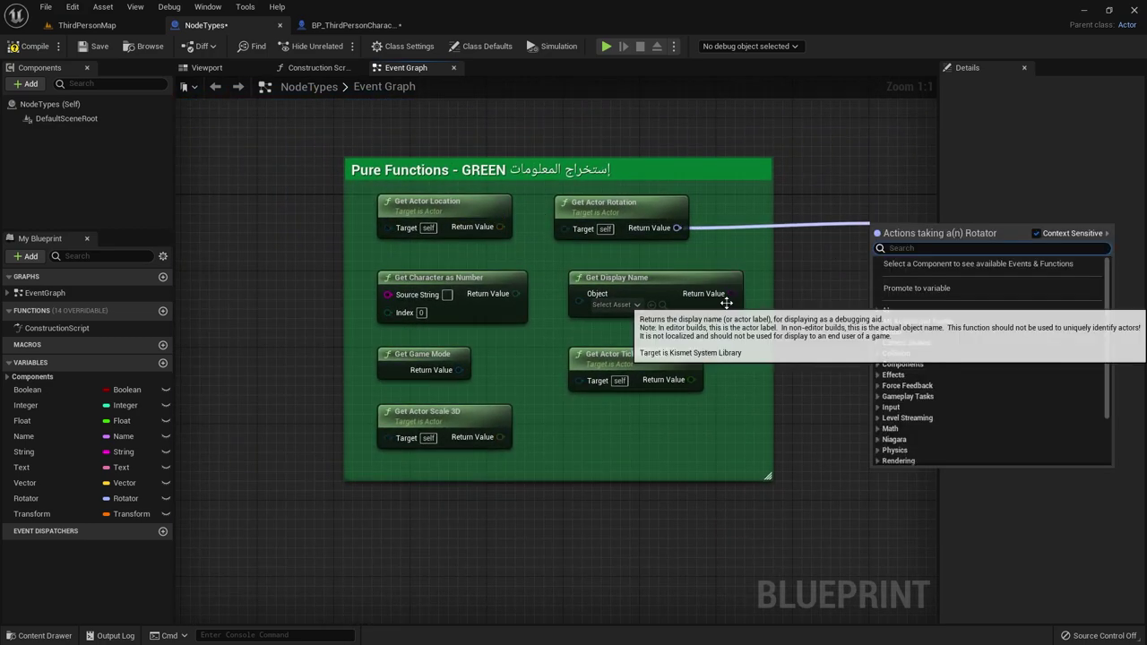
left_click_drag(732, 293, 899, 276)
left_click(690, 384)
left_click_drag(691, 380, 867, 335)
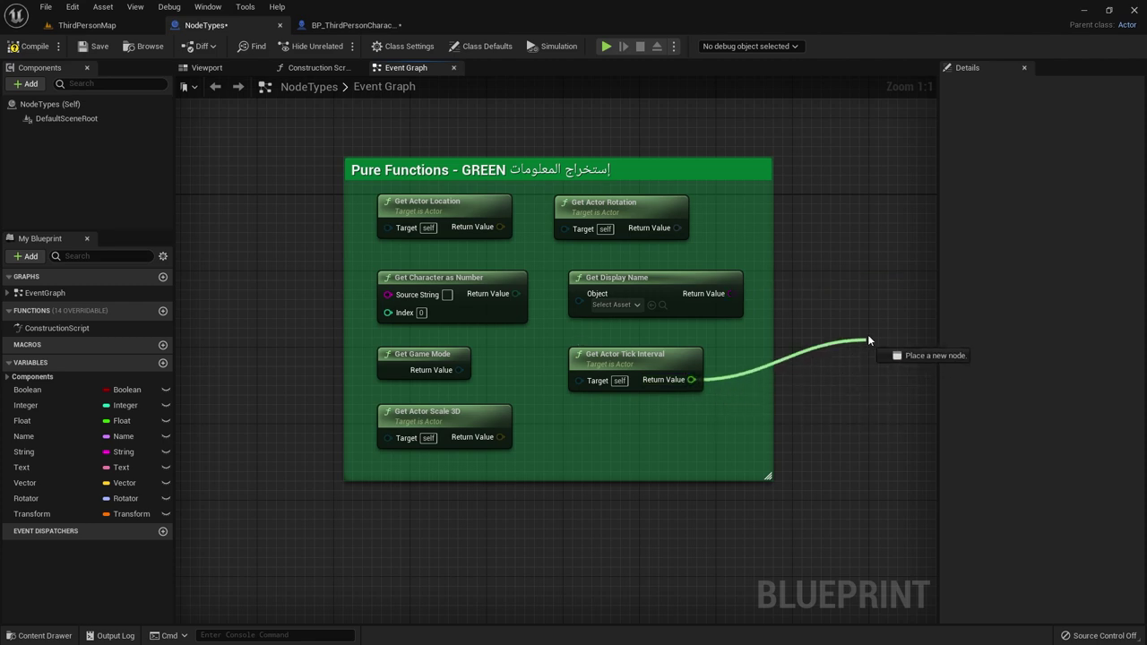
left_click(532, 221)
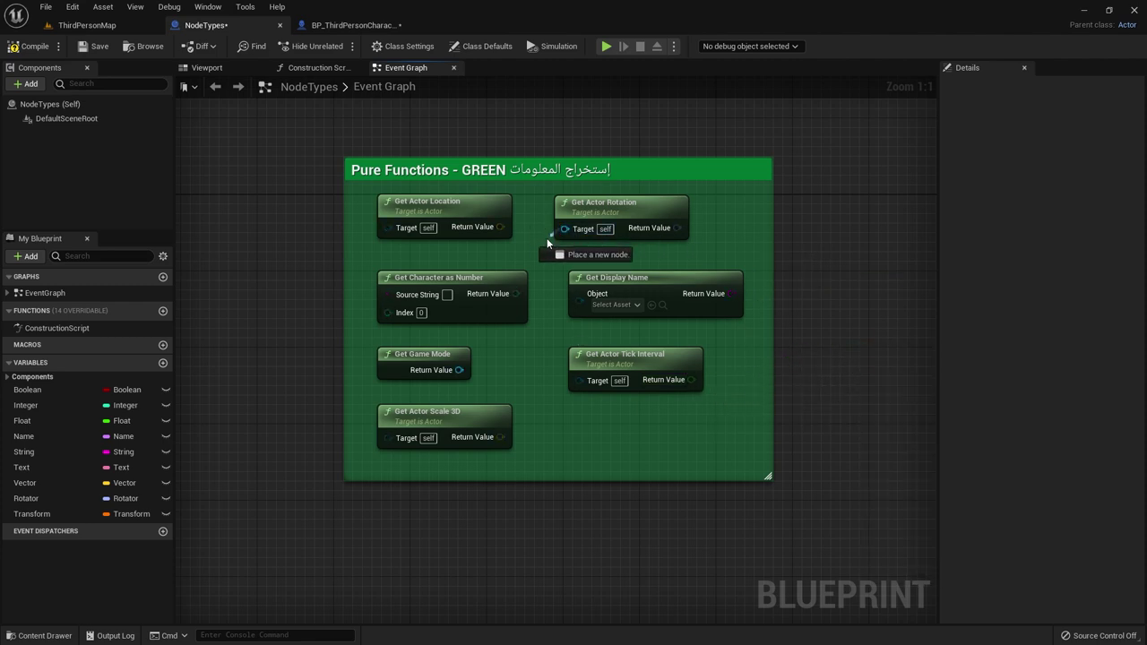
left_click_drag(547, 238, 529, 258)
left_click(532, 222)
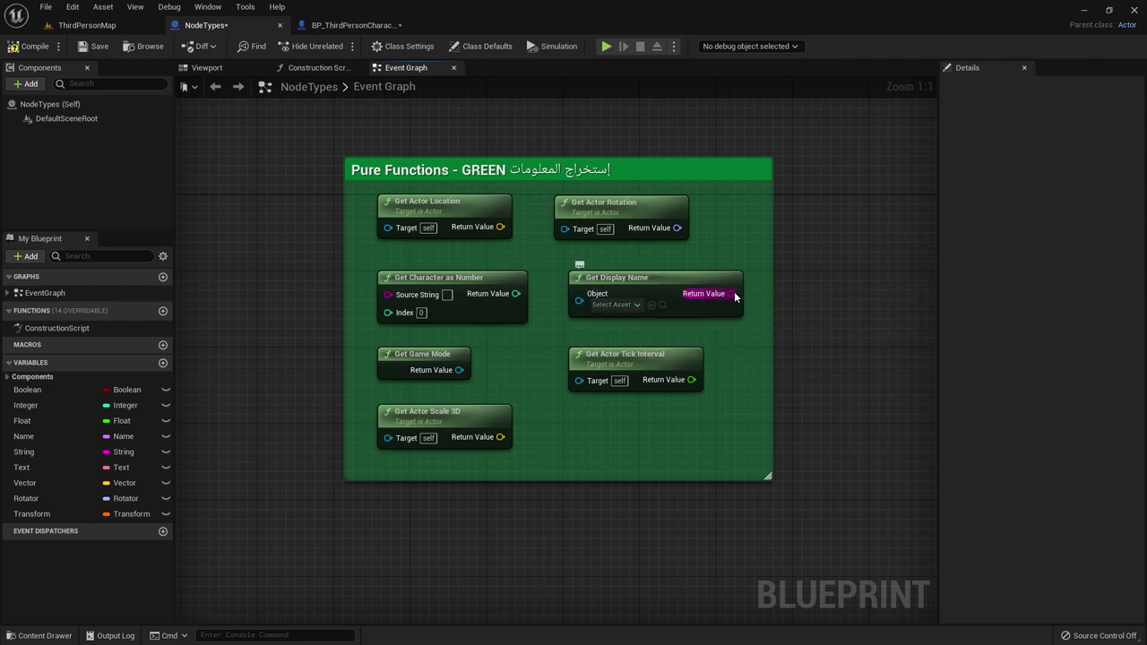
left_click_drag(733, 293, 845, 248)
left_click(621, 266)
right_click_drag(438, 351, 850, 376)
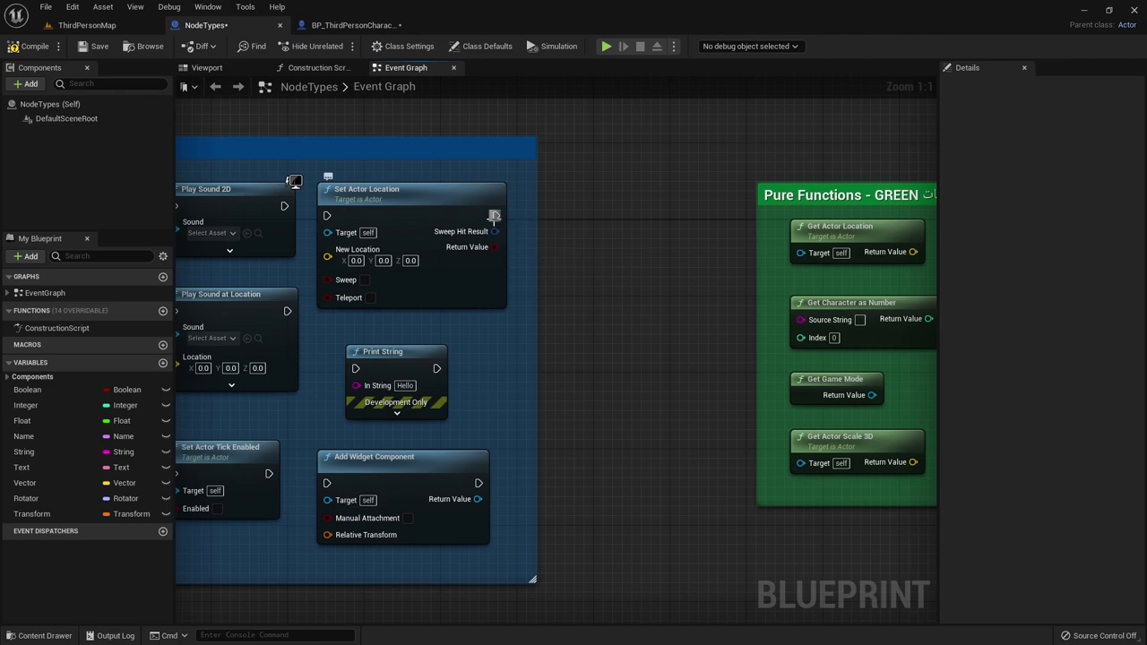
left_click_drag(494, 216, 818, 267)
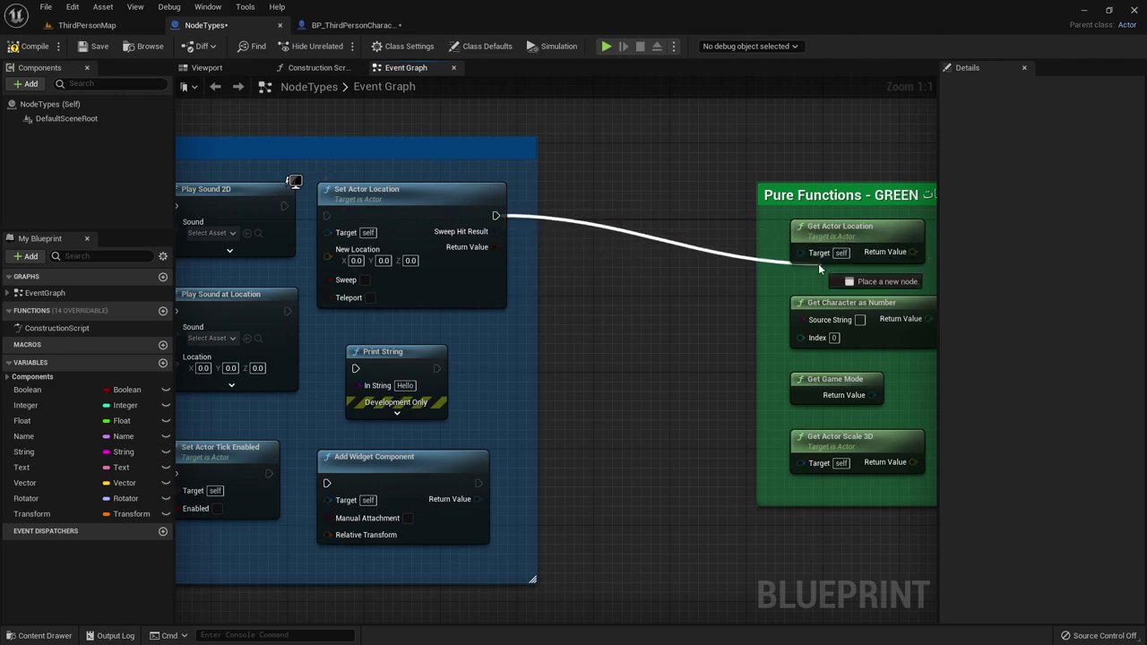
left_click_drag(819, 267, 682, 229)
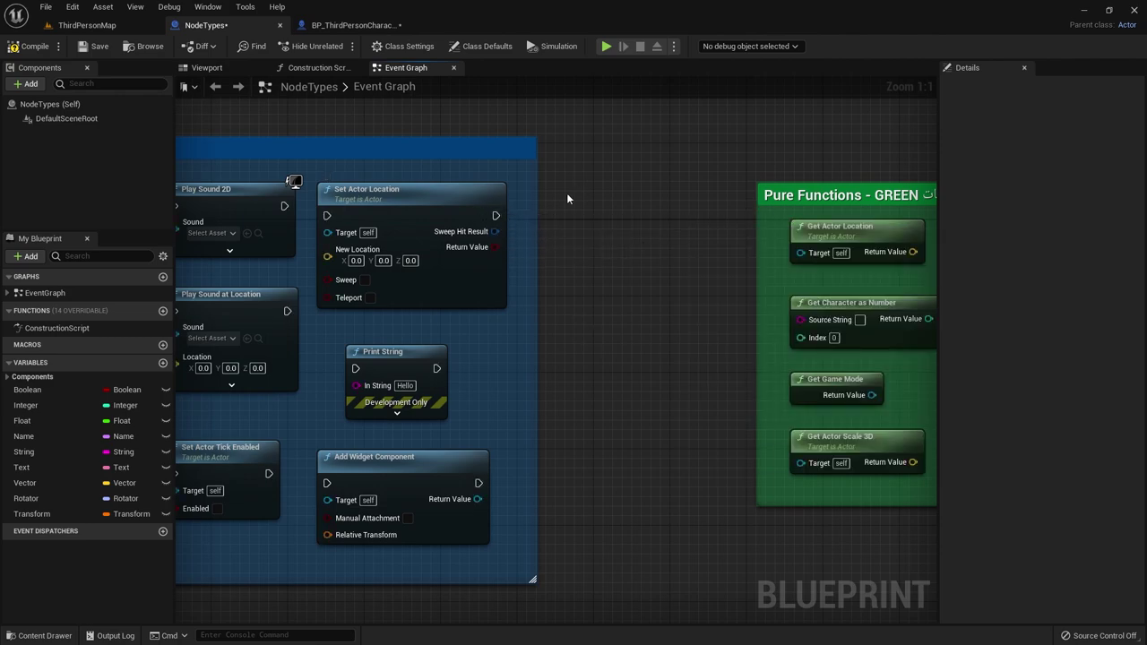
right_click_drag(566, 197, 432, 186)
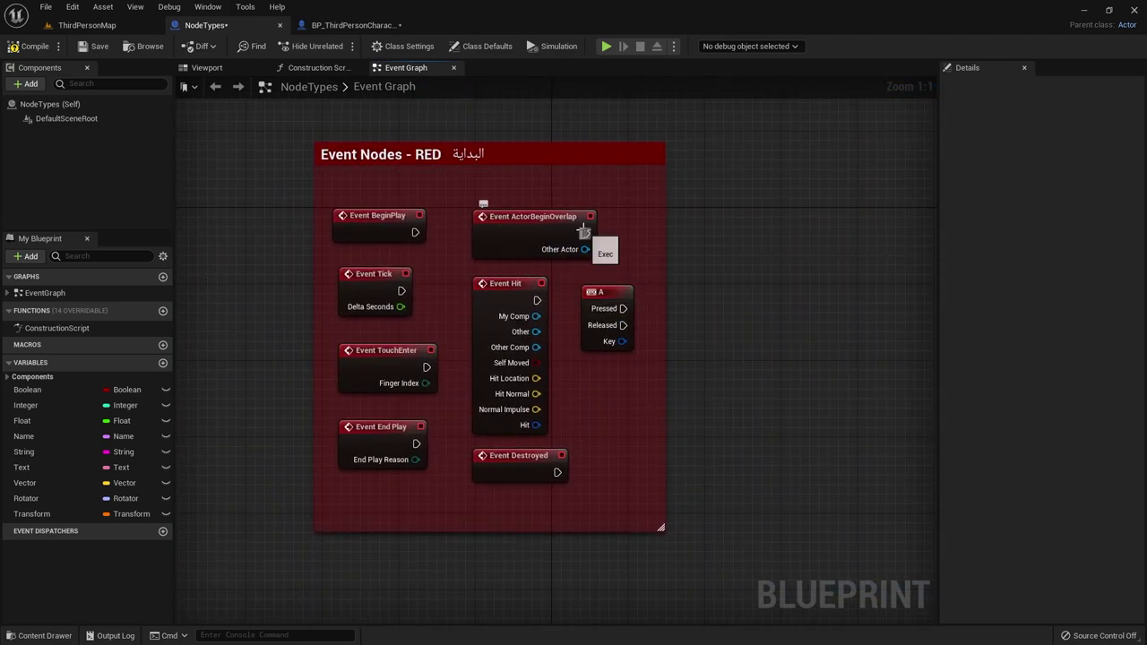
Preview wires from ActorBeginOverlap's execution output and Other Actor pin without adding nodes
mouse_move(584, 234)
left_mouse_down()
mouse_move(730, 231)
mouse_move(495, 238)
left_mouse_up()
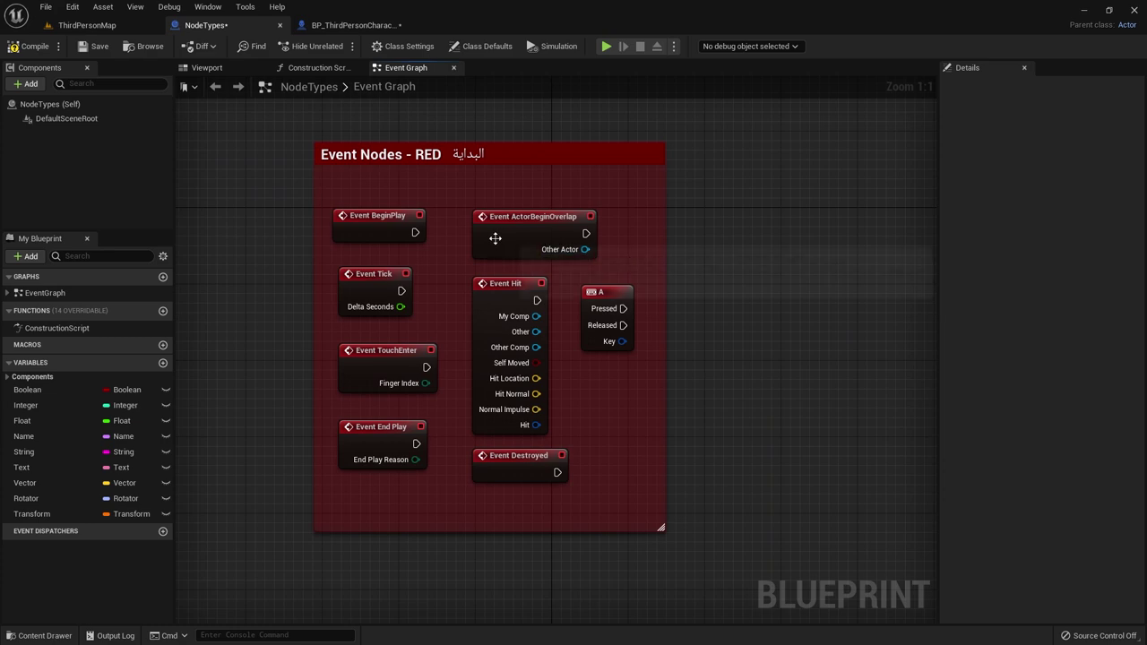
left_click_drag(584, 249, 762, 262)
key("Escape")
left_click_drag(584, 249, 758, 267)
key("Escape")
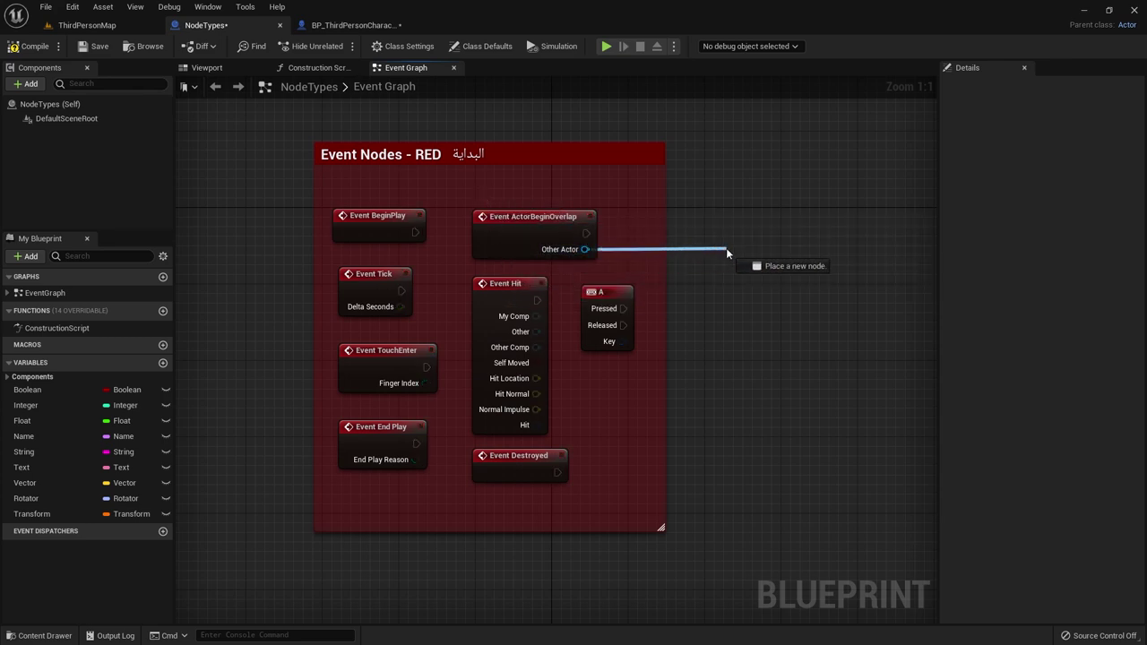
left_click_drag(589, 249, 726, 248)
key("Escape")
Try wires from Event Hit's Other and Hit Location pins, deleting the accidental SET Other node
left_click_drag(536, 331, 682, 345)
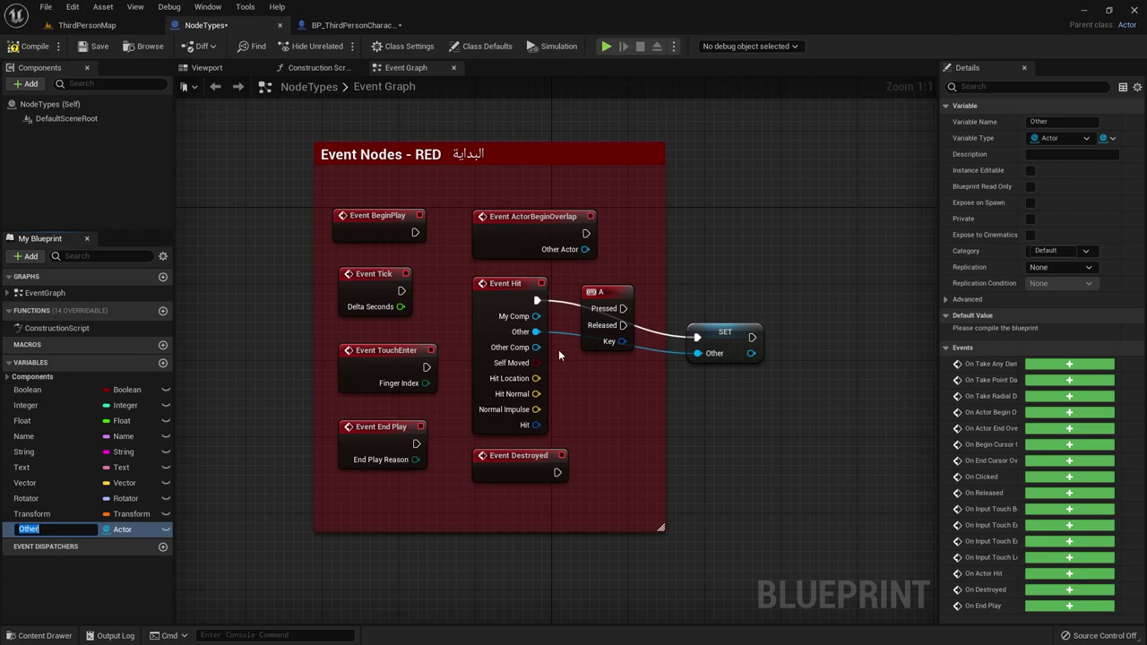
left_click(718, 327)
key("Delete")
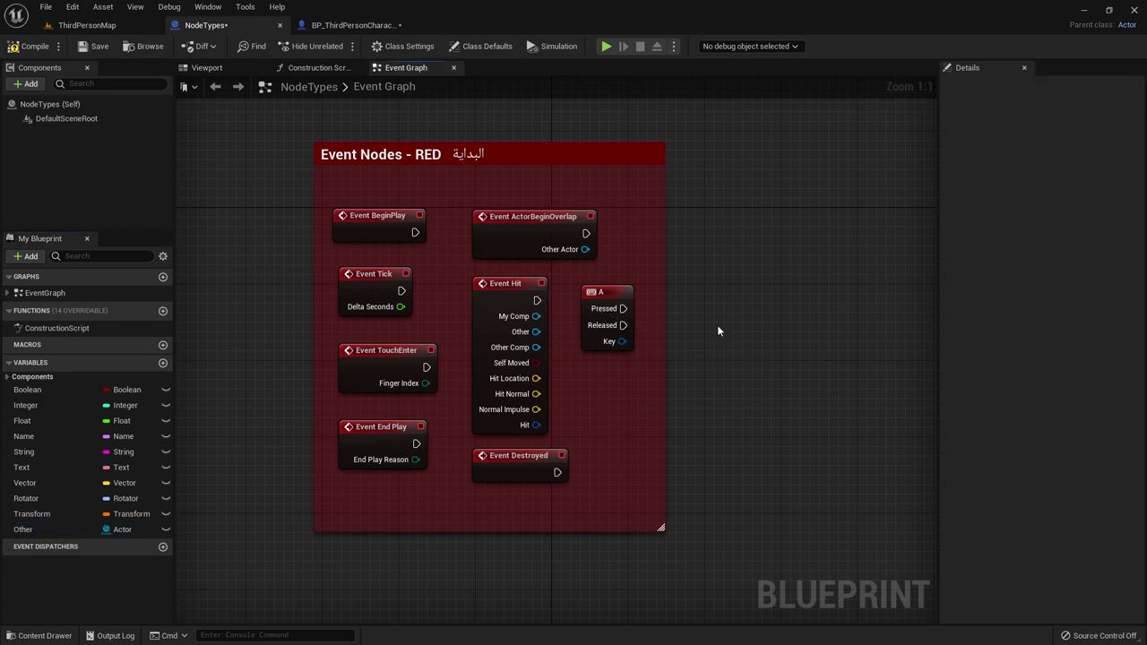
left_click_drag(536, 378, 788, 338)
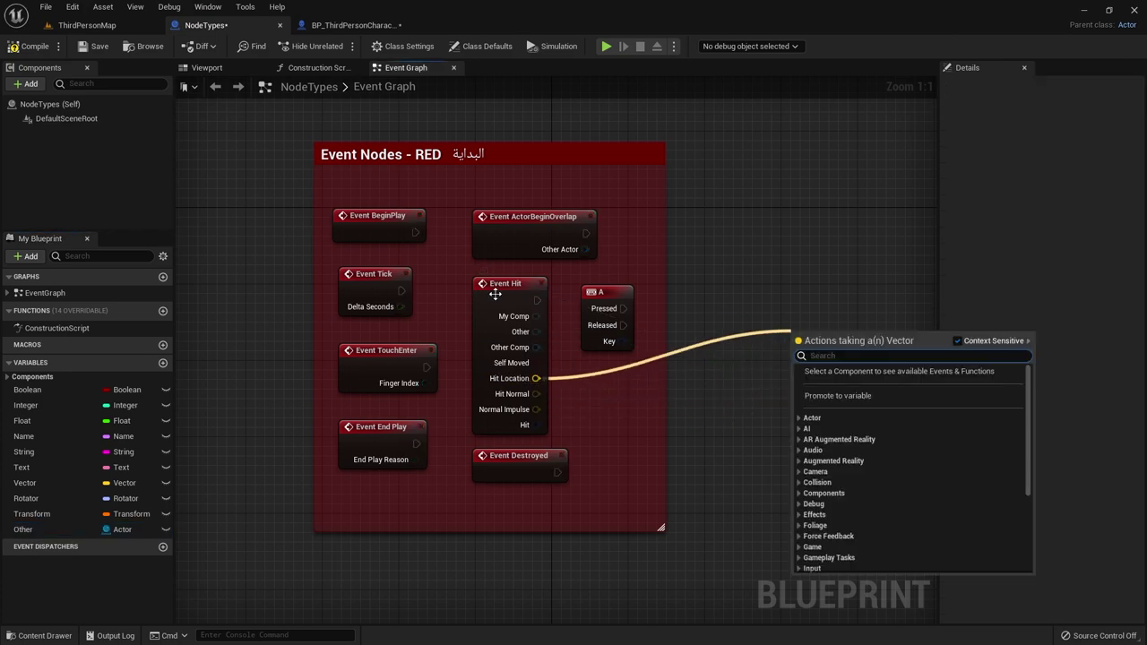
left_click(520, 309)
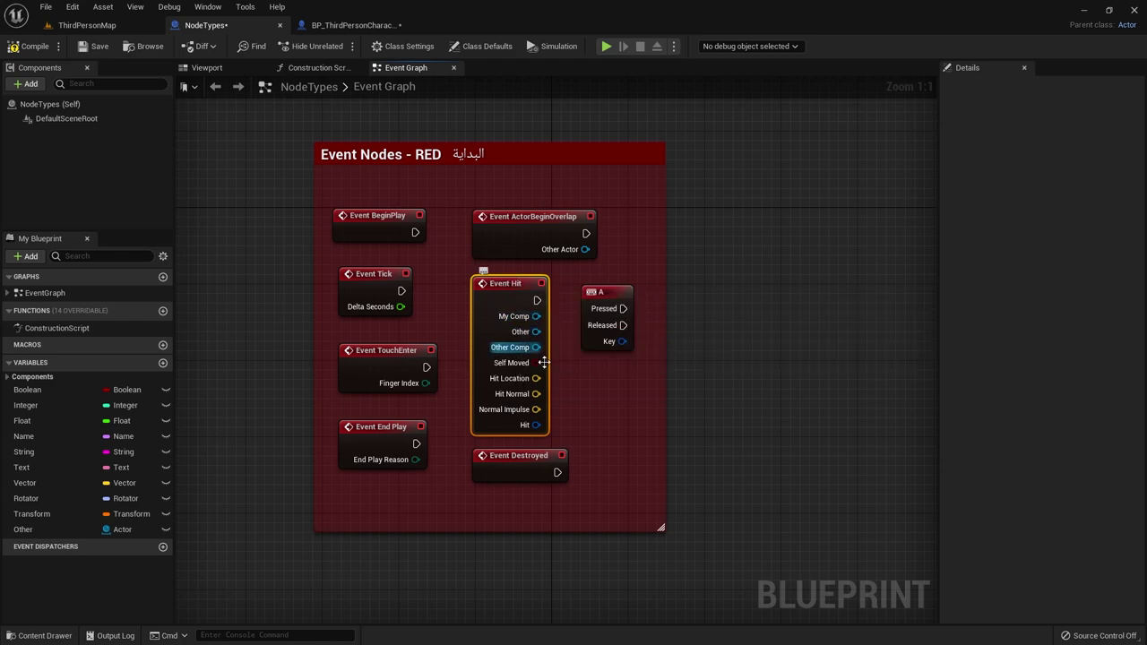
left_click_drag(535, 378, 825, 325)
left_click(742, 282)
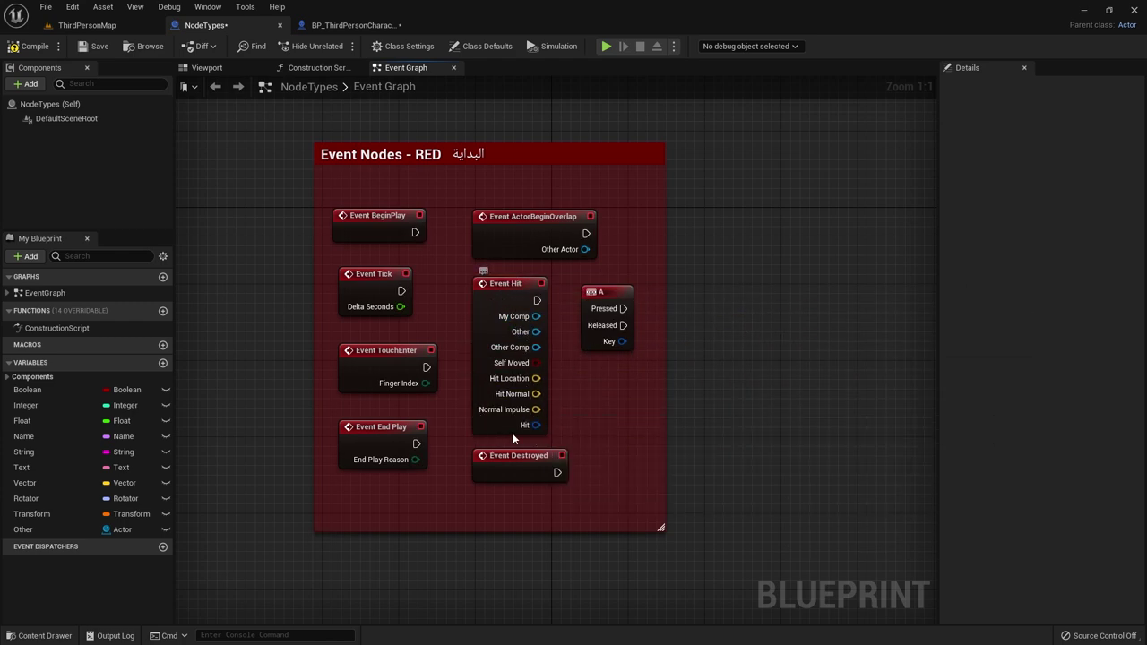
Pan over the Impure Functions group, then switch to the BP_ThirdPersonCharacter event graph
right_click_drag(785, 290, 291, 297)
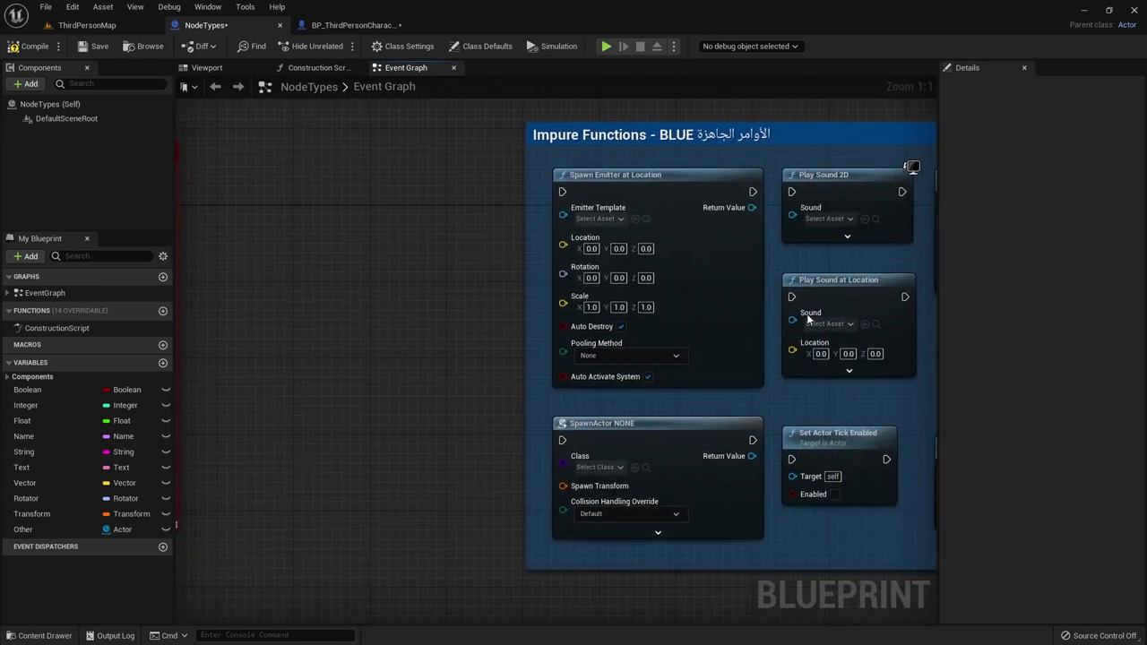
right_click_drag(808, 318, 269, 322)
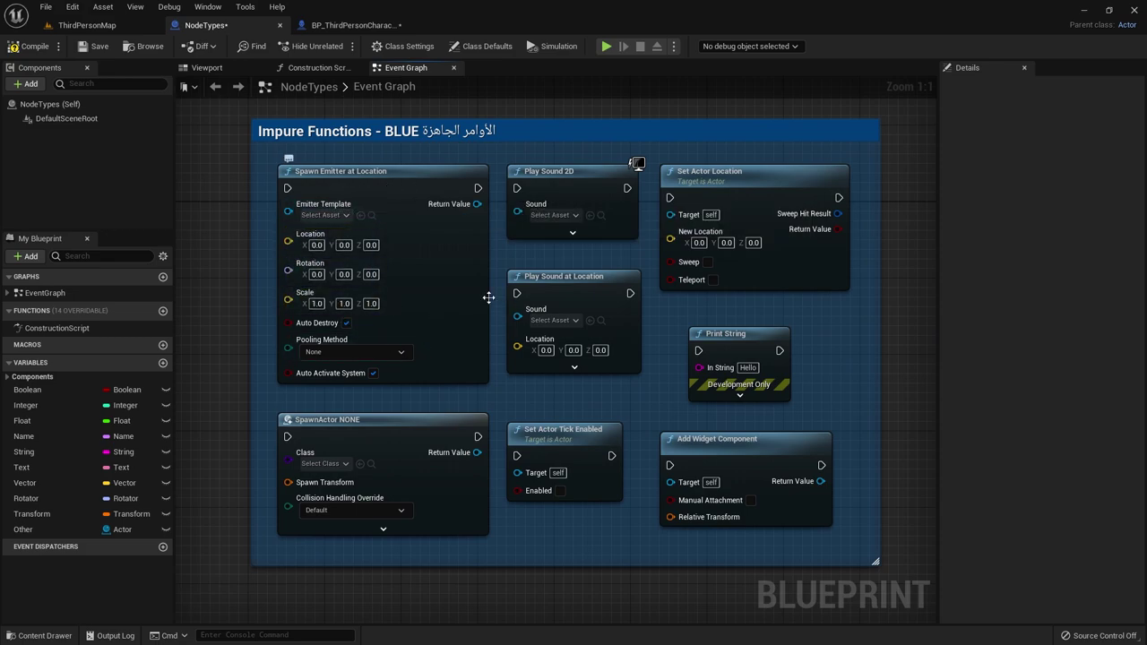
left_click(349, 25)
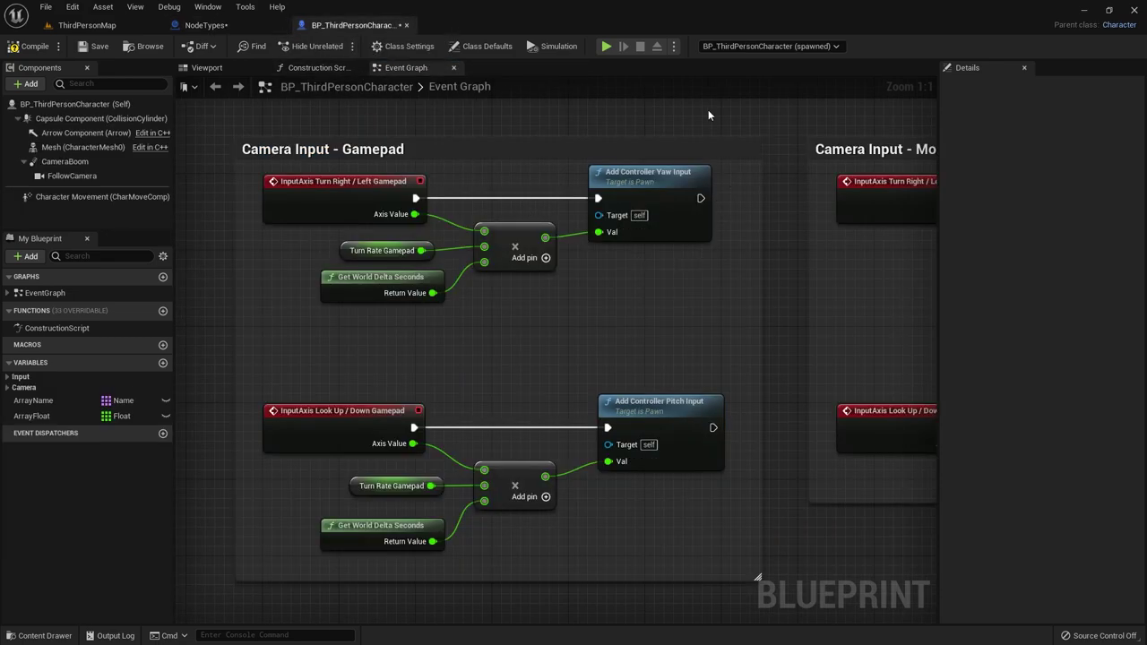
Set the debug object to 'No debug object selected', check ThirdPersonMap, and return to the character graph
left_click(762, 47)
left_click(735, 71)
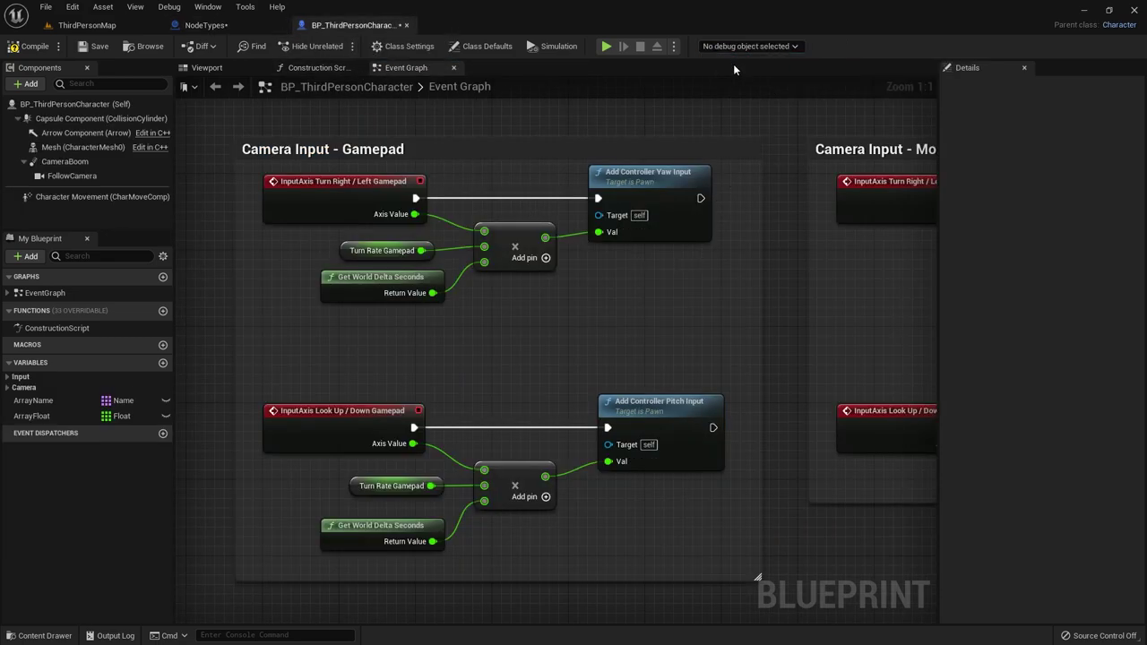
left_click(721, 47)
left_click(727, 60)
left_click(84, 24)
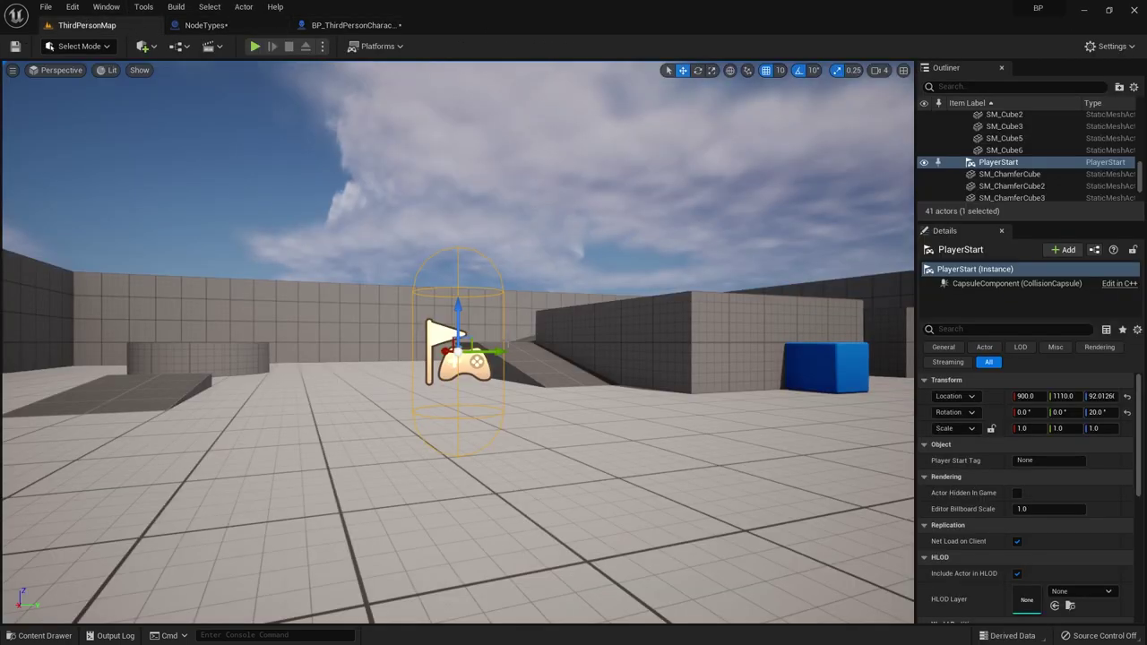
left_click(352, 25)
right_click_drag(797, 238, 491, 163)
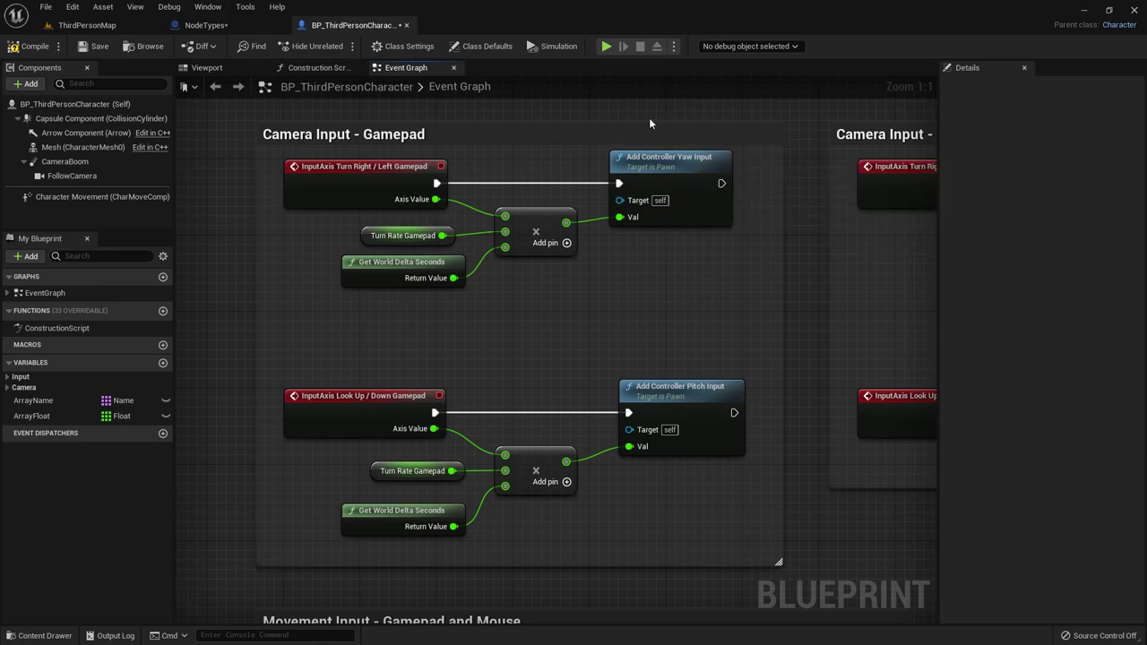
Play the level, debug BP_ThirdPersonCharacter (spawned) to watch camera wires fire, then stop with Esc
left_click(604, 51)
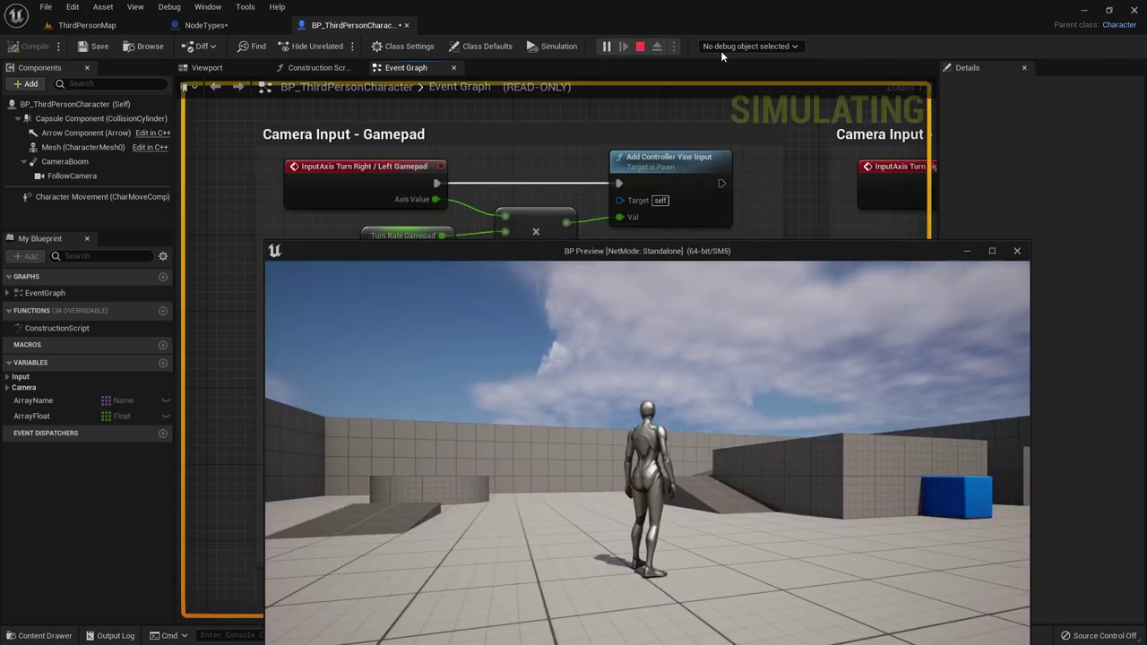
left_click(710, 118)
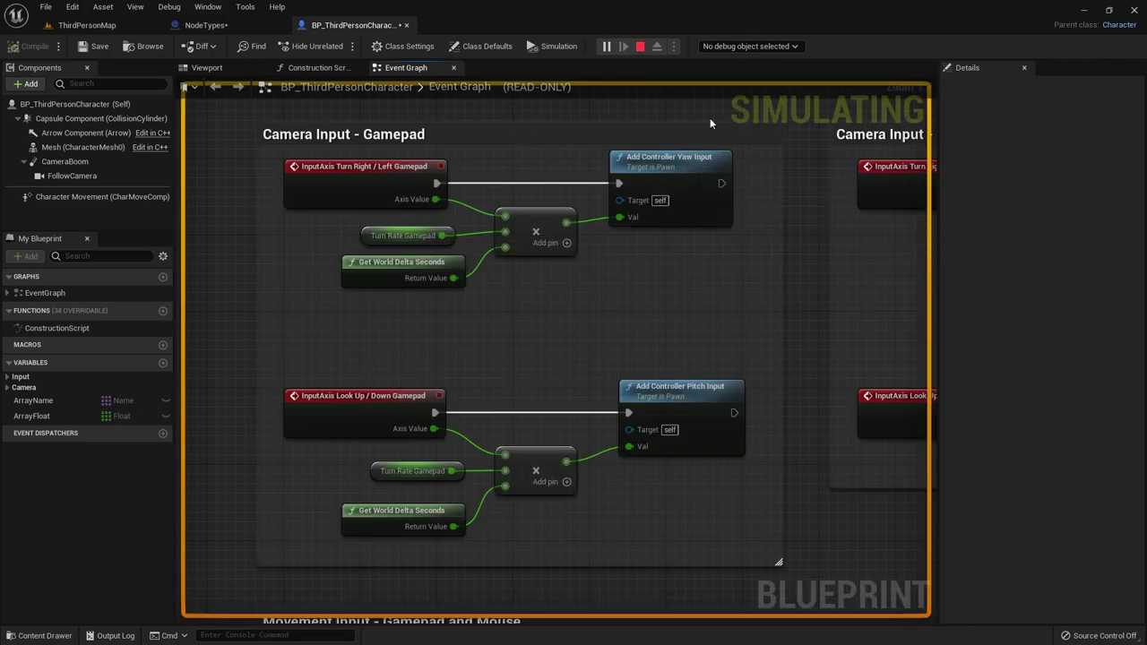
left_click(744, 46)
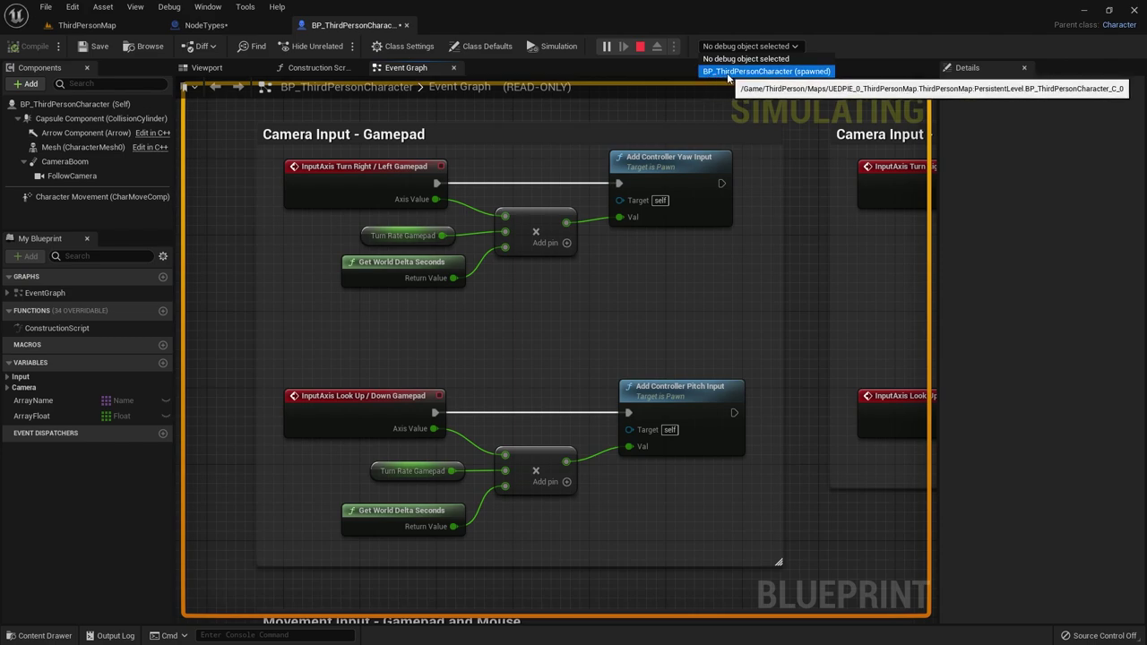
left_click(766, 71)
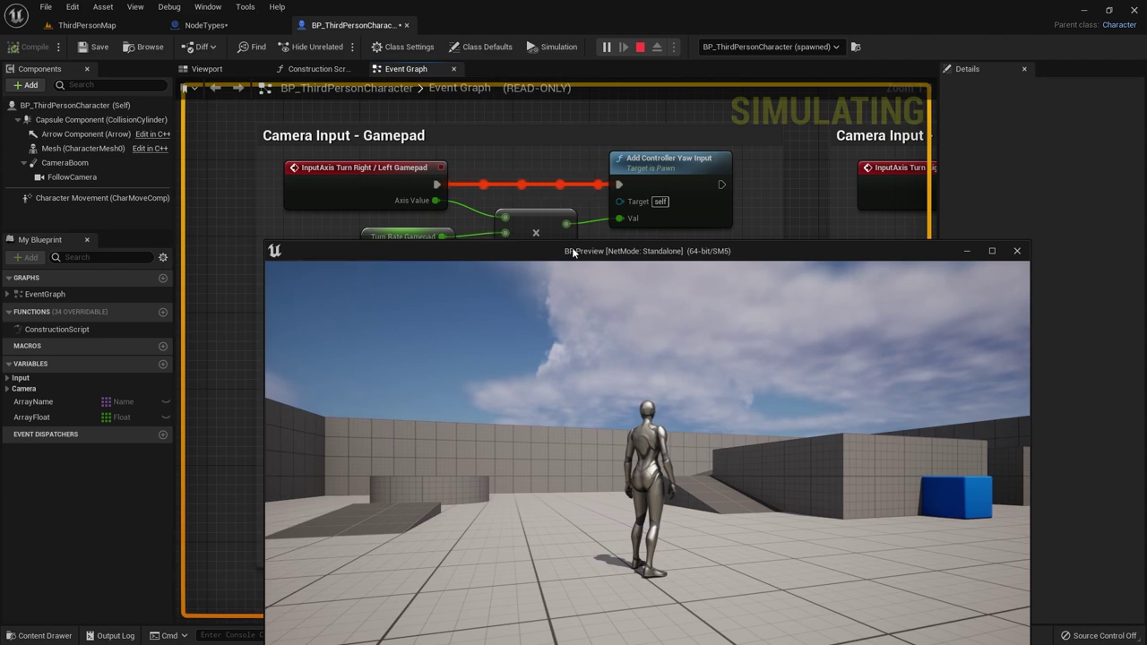
left_click_drag(574, 252, 868, 134)
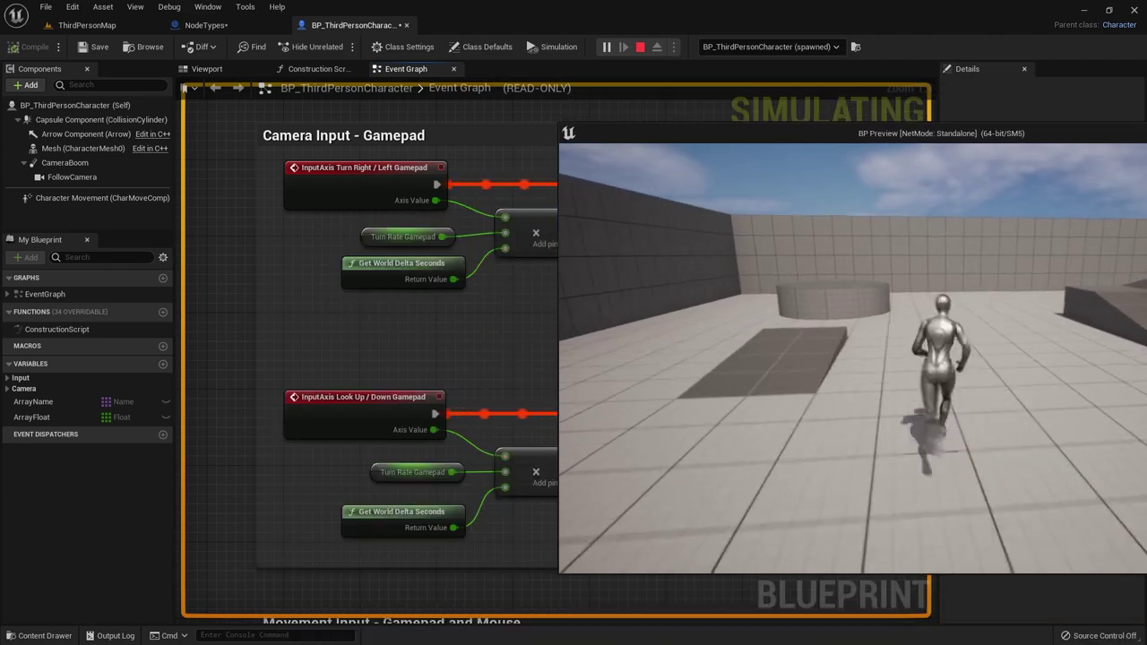
key("Escape")
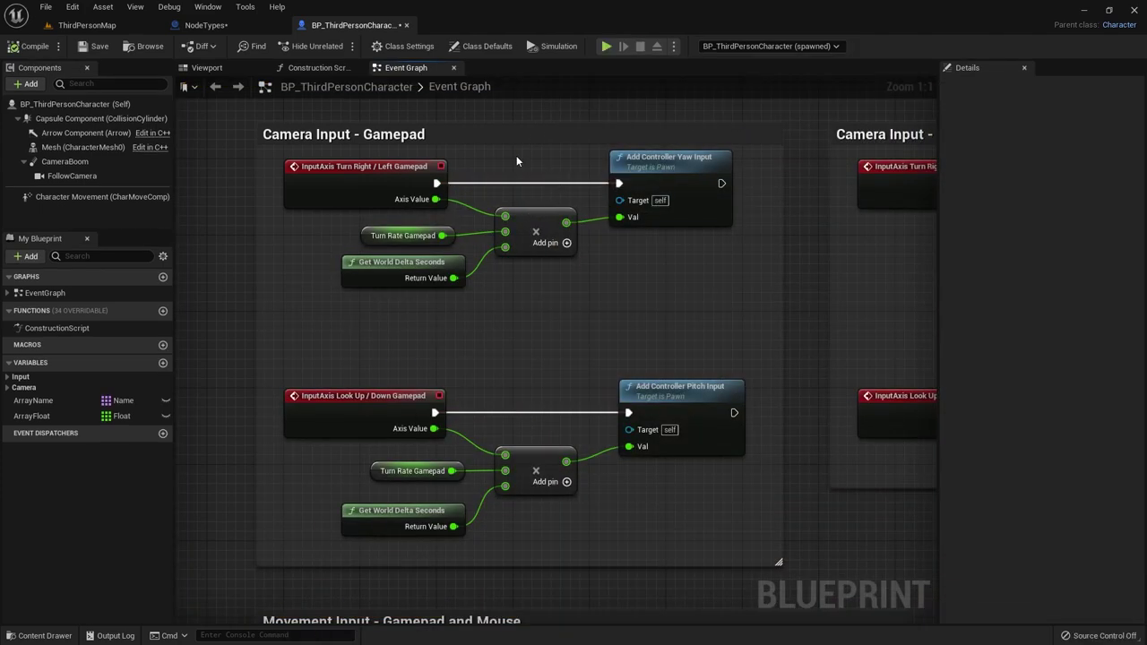
right_click_drag(669, 252, 642, 394)
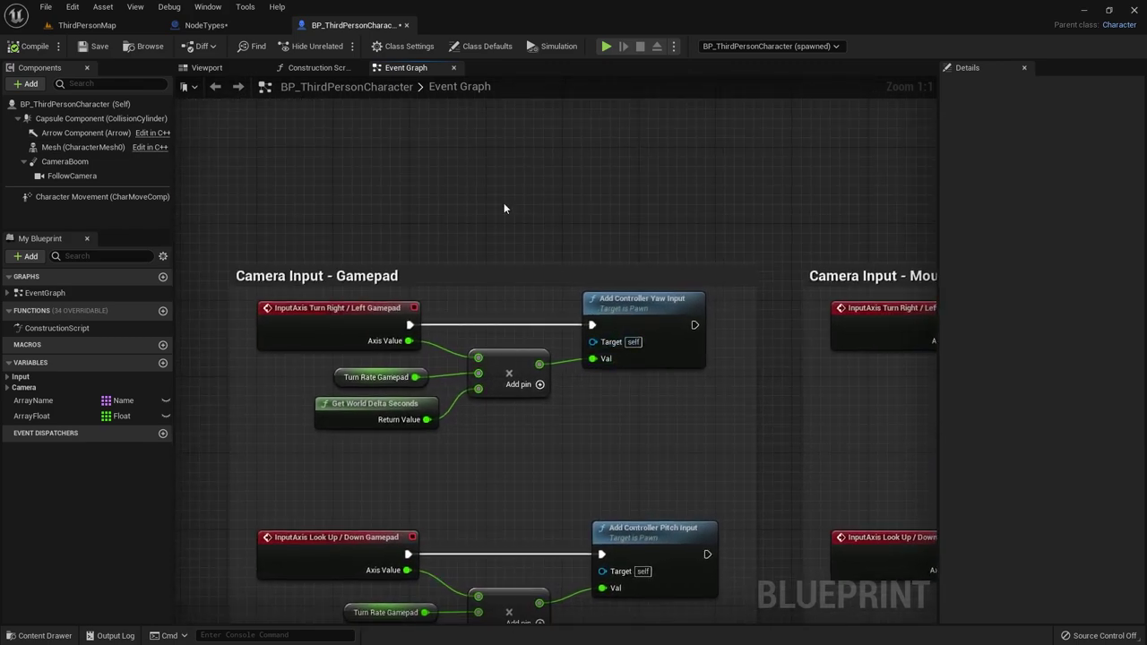
Add an Event Tick node to the BP_ThirdPersonCharacter graph
right_click(484, 150)
type("event tick")
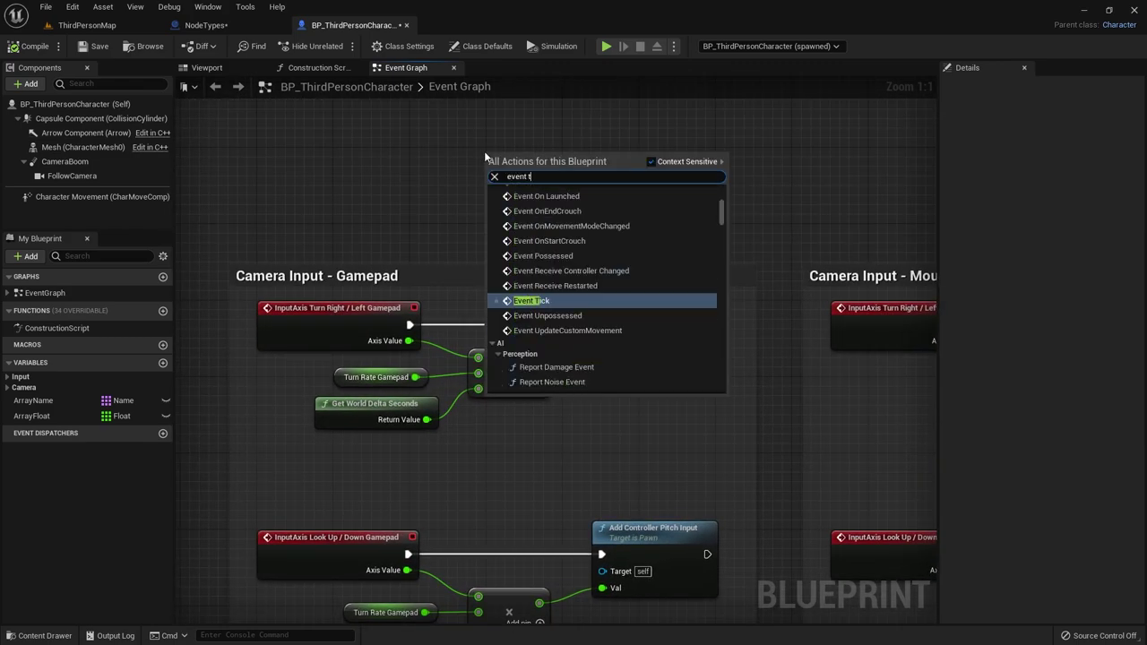
key("Return")
Wire Event Tick to a Print String node and feed Delta Seconds into In String via conversion
left_click_drag(548, 182, 731, 177)
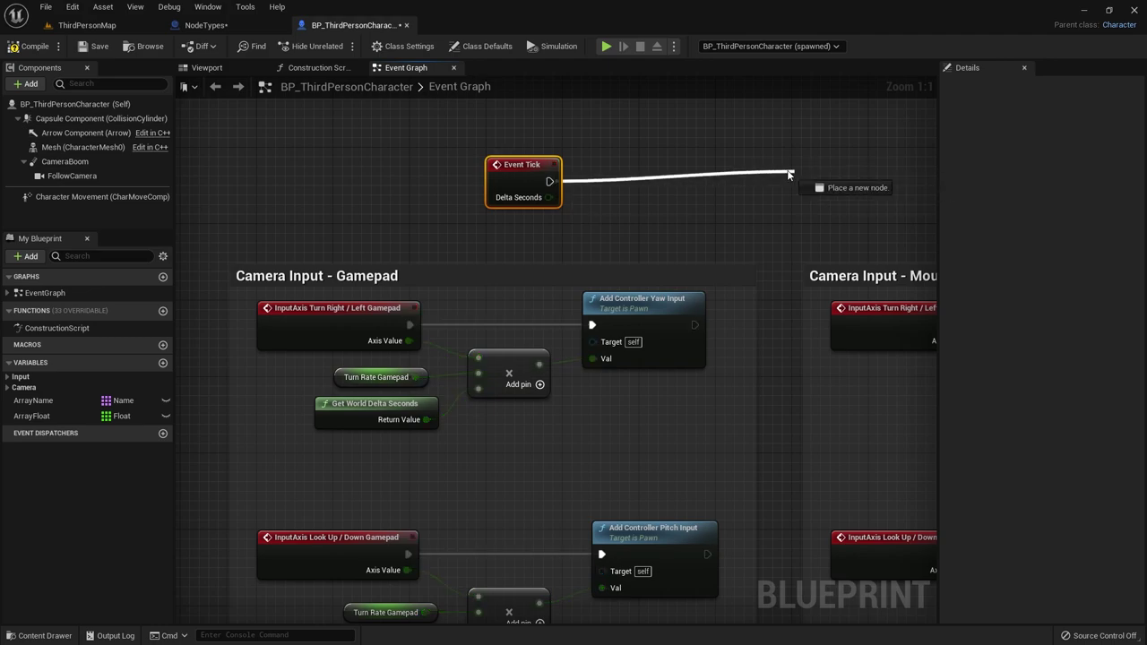
type("print string")
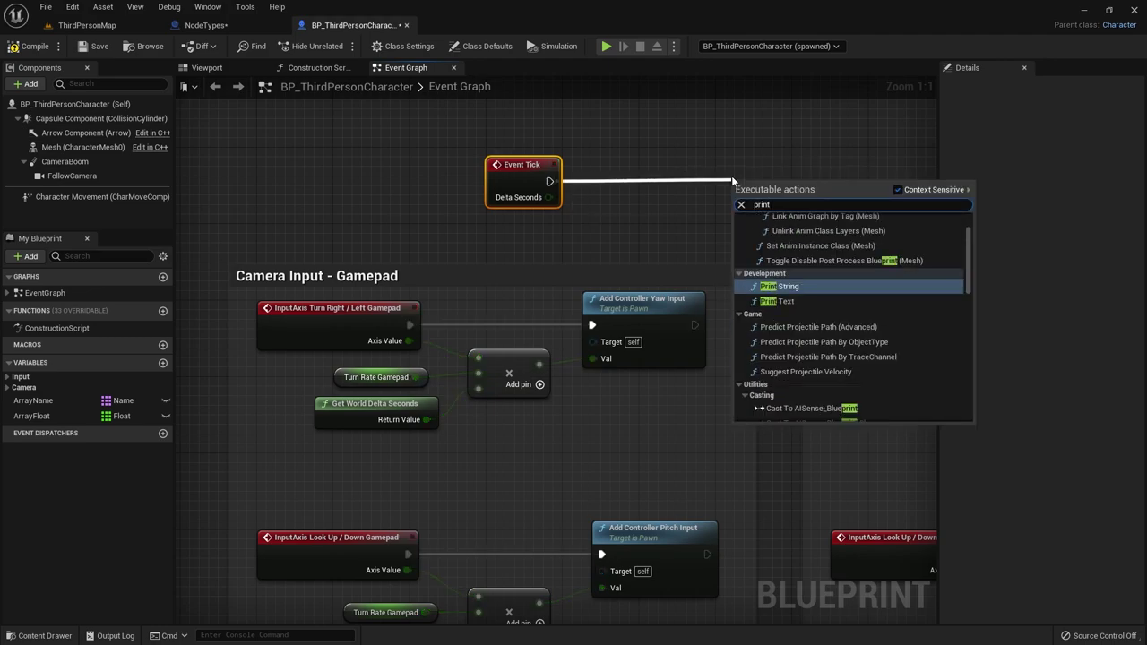
key("Return")
left_click_drag(735, 176, 707, 158)
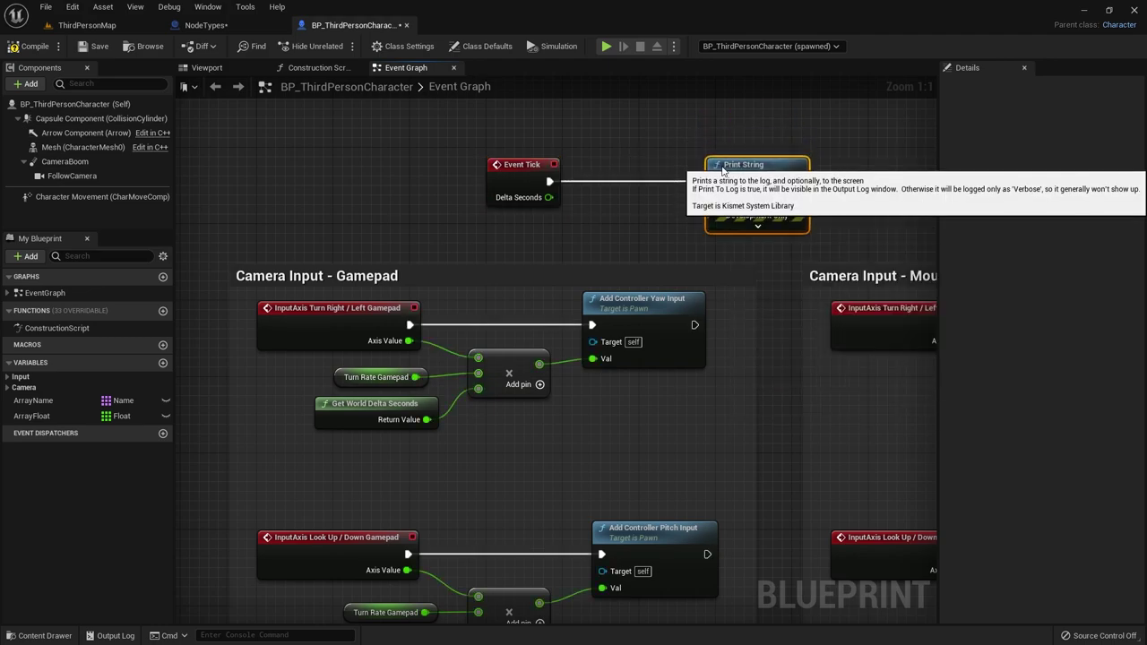
left_click_drag(549, 197, 717, 198)
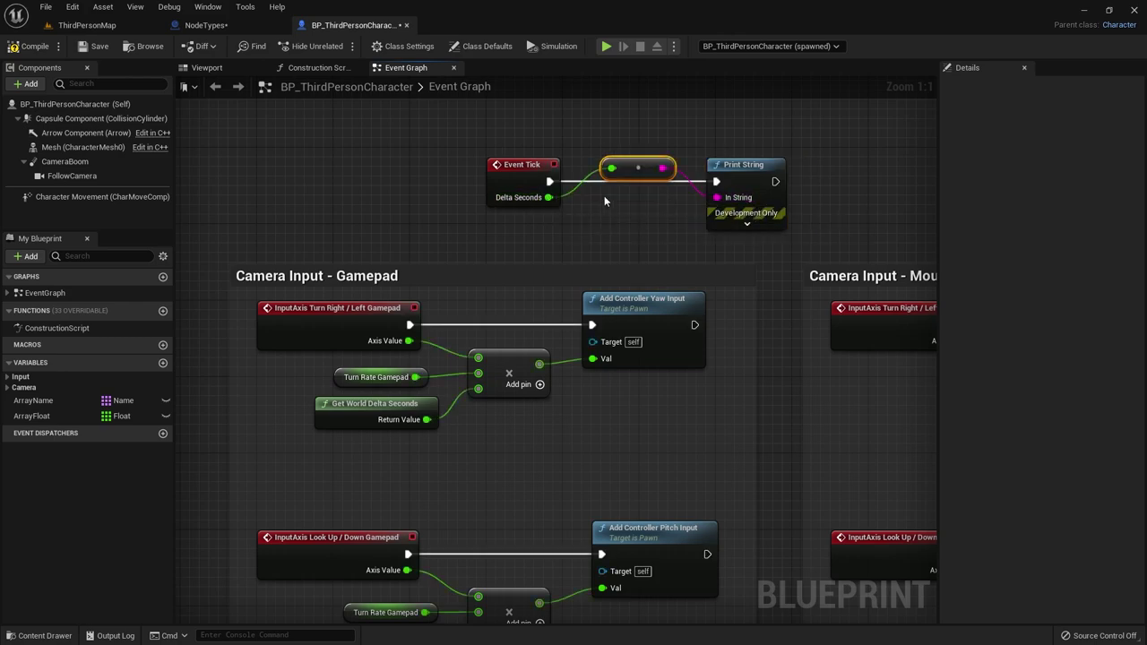
left_click_drag(632, 165, 642, 210)
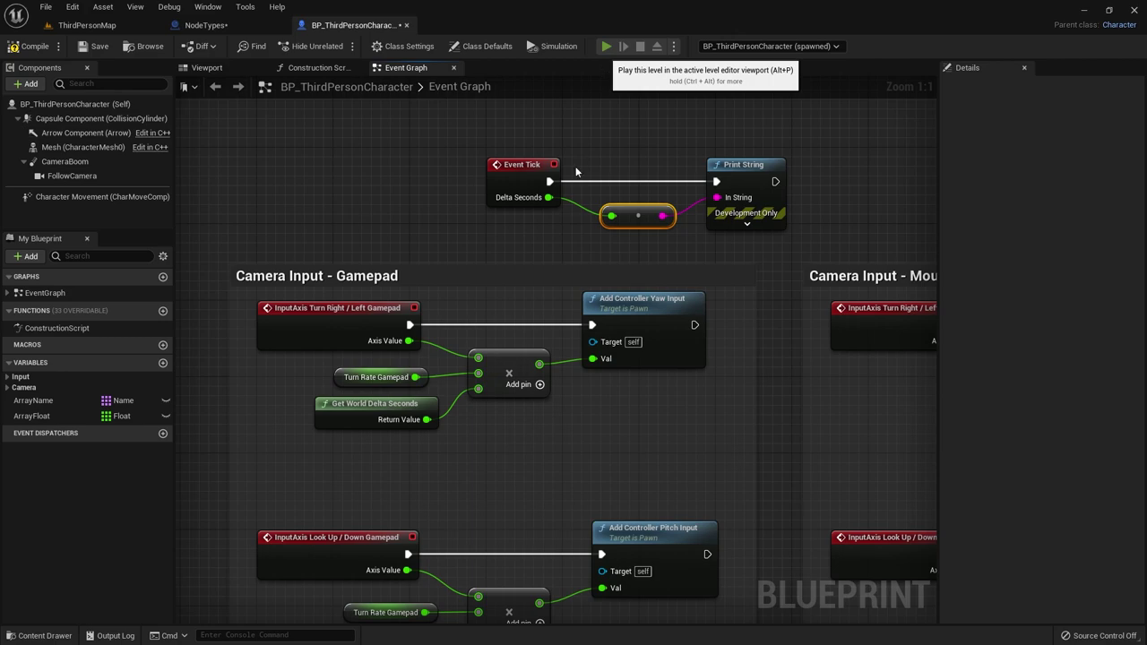
Play the level to confirm Delta Seconds prints every frame, then stop playing
left_click(606, 46)
left_click_drag(739, 135, 476, 260)
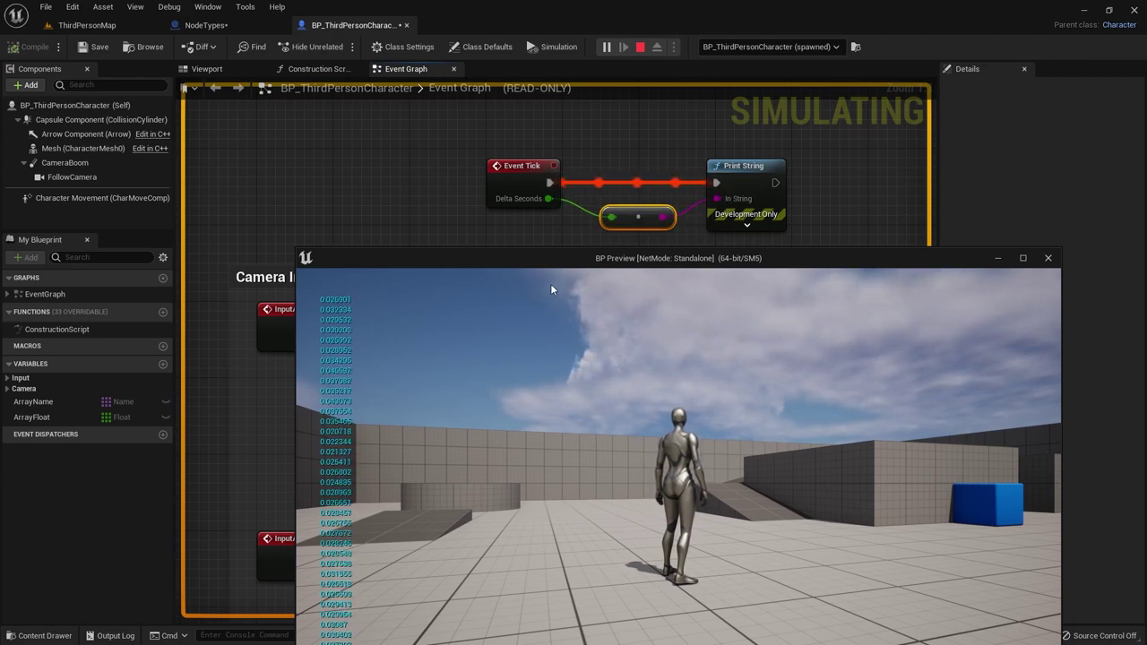
left_click_drag(552, 258, 799, 131)
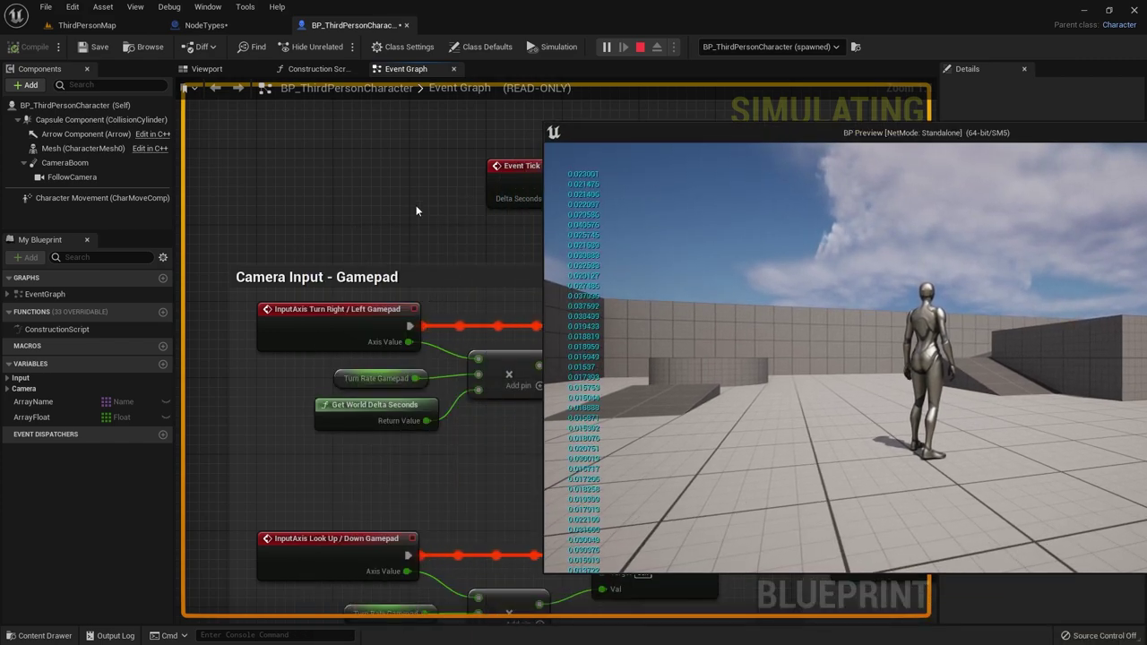
left_click(416, 205)
key("Escape")
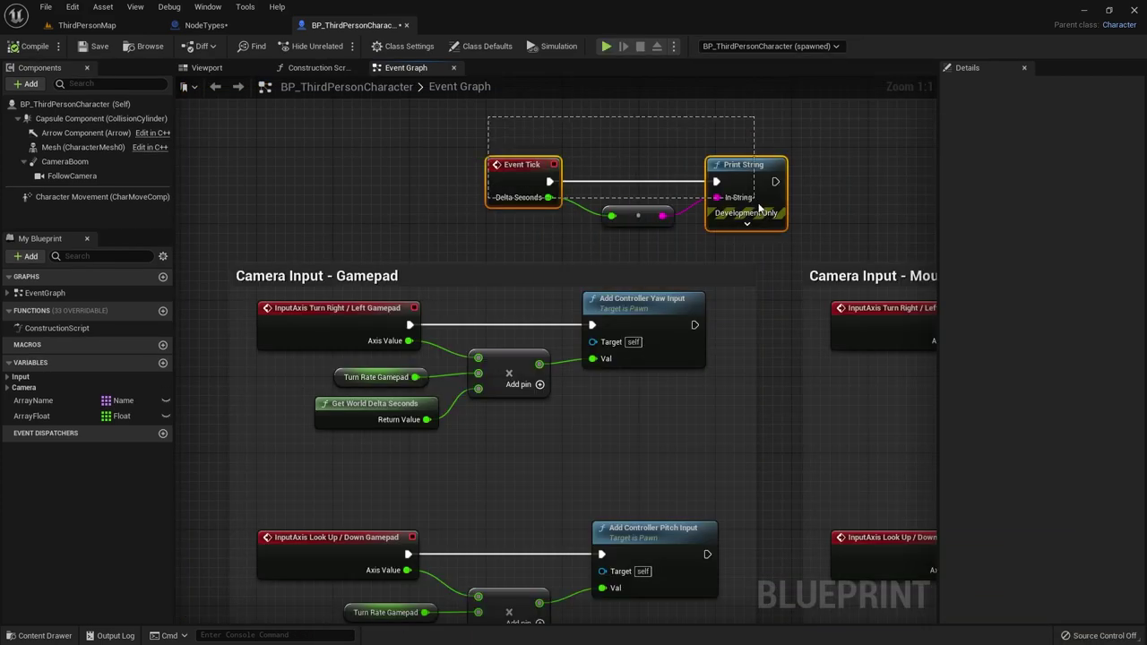
Delete the Event Tick, conversion and Print String nodes and return to the NodeTypes graph
left_click_drag(522, 118, 777, 231)
key("Delete")
left_click(206, 26)
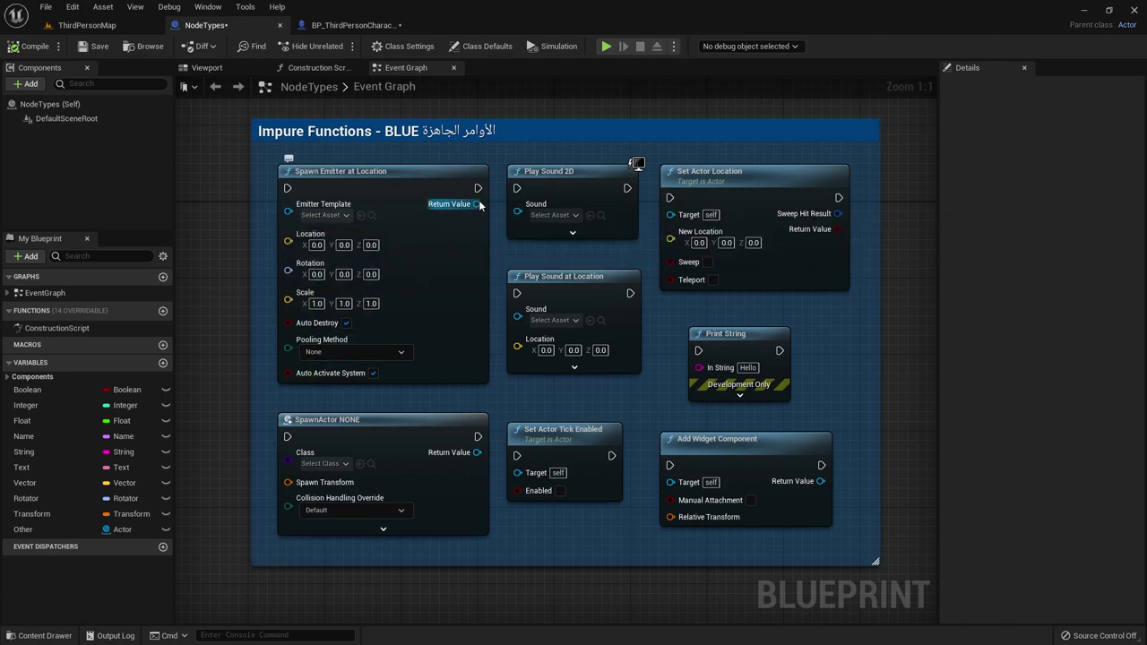
left_click_drag(477, 204, 703, 99)
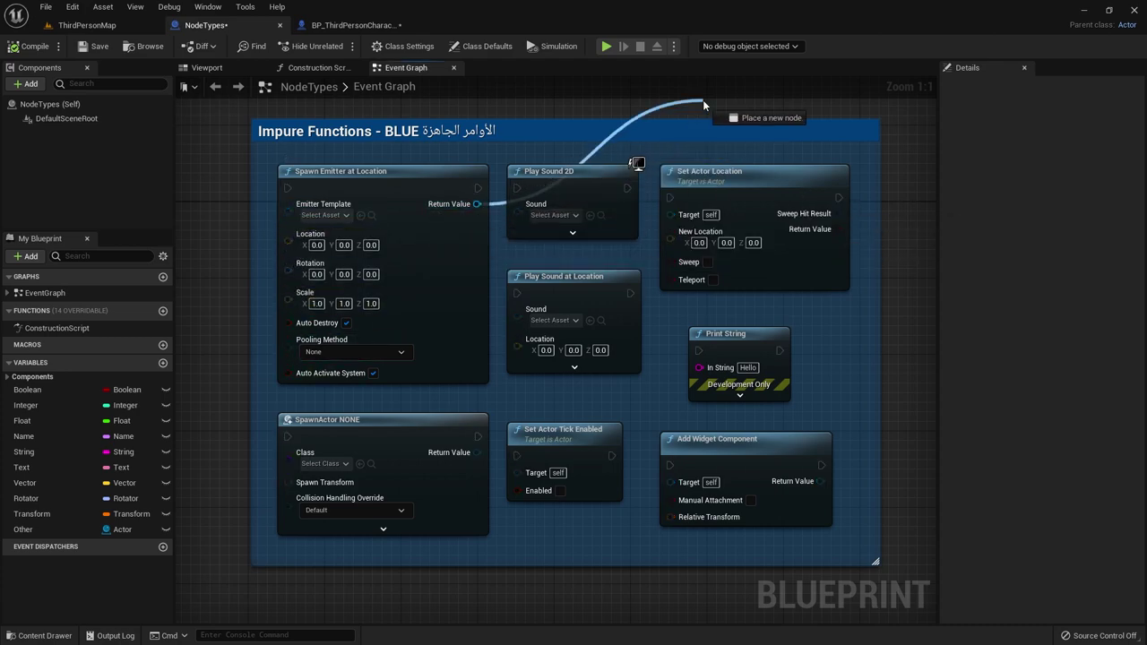
left_click(359, 131)
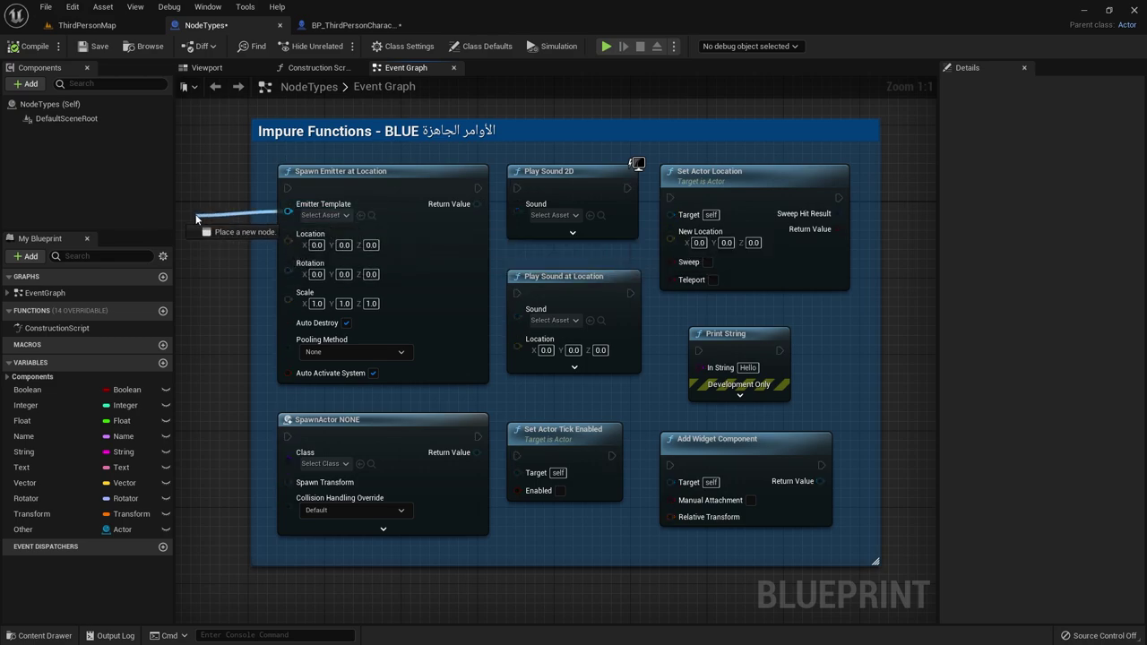
left_click_drag(288, 210, 201, 224)
left_click(195, 297)
right_click_drag(210, 284, 392, 264)
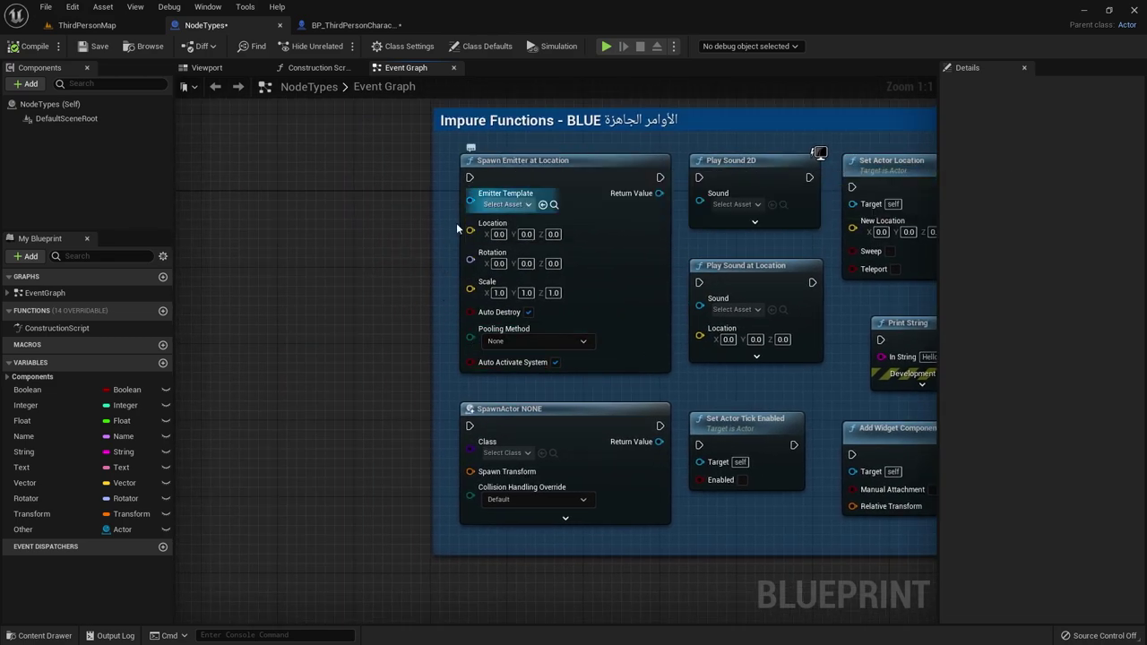
right_click_drag(413, 248, 206, 347)
right_click(206, 347)
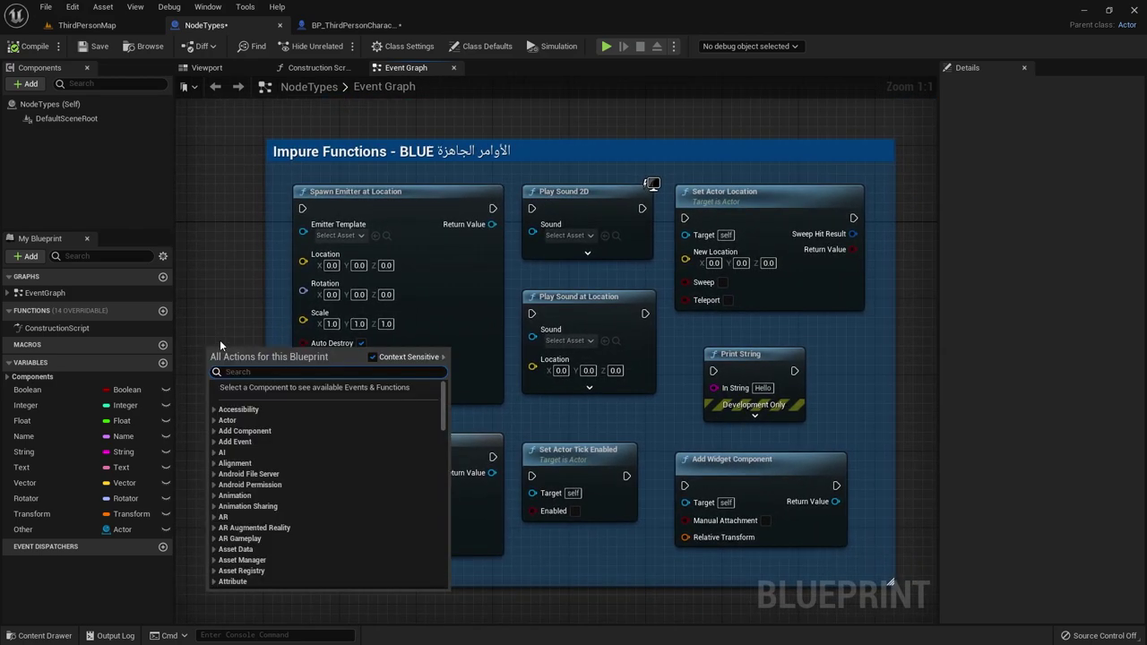
left_click(254, 305)
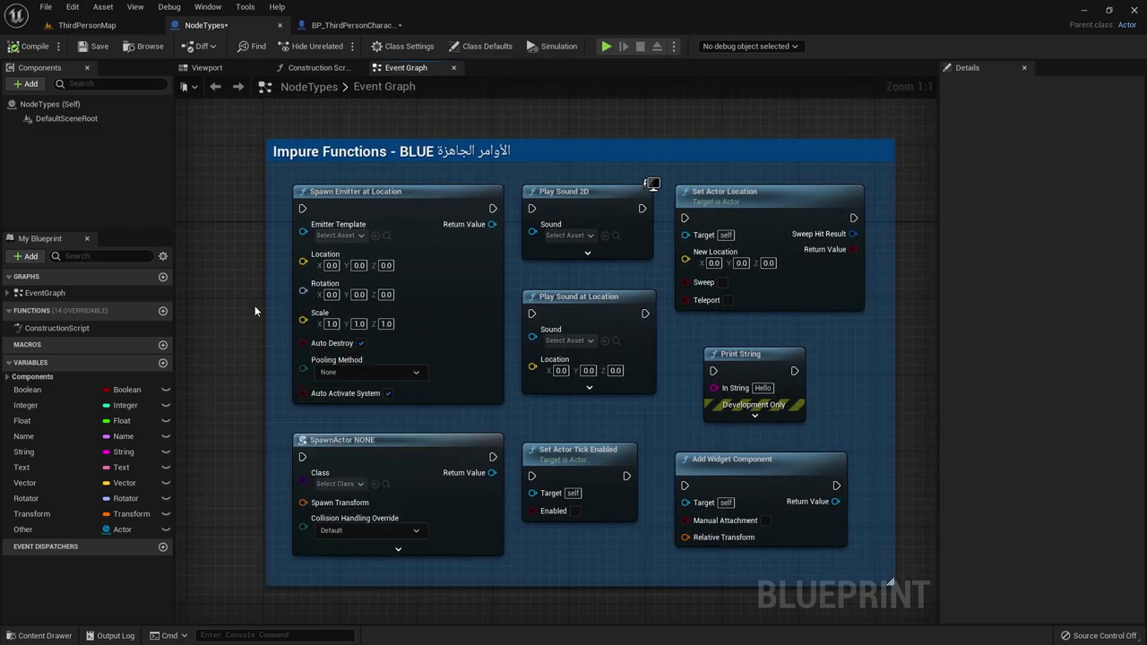